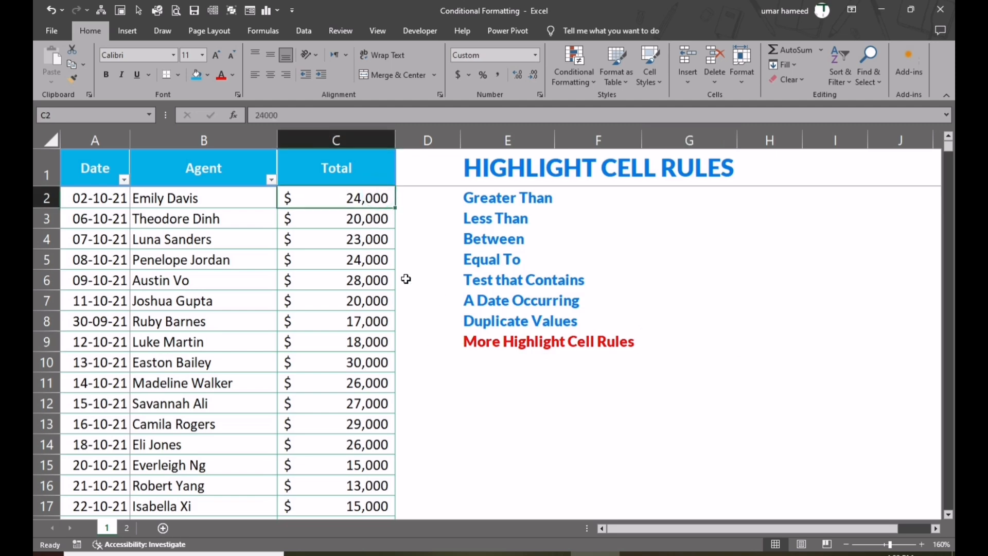
Start a Greater Than highlight rule on all values in the Total column with a threshold of 20000.
key(ctrl+shift+Down)
scroll(406, 279, up, 5)
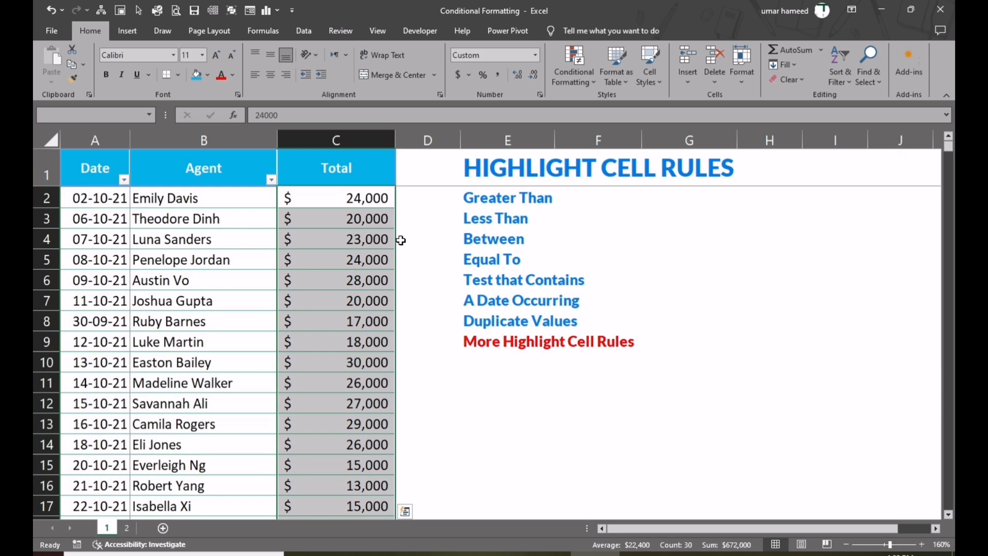
click(587, 82)
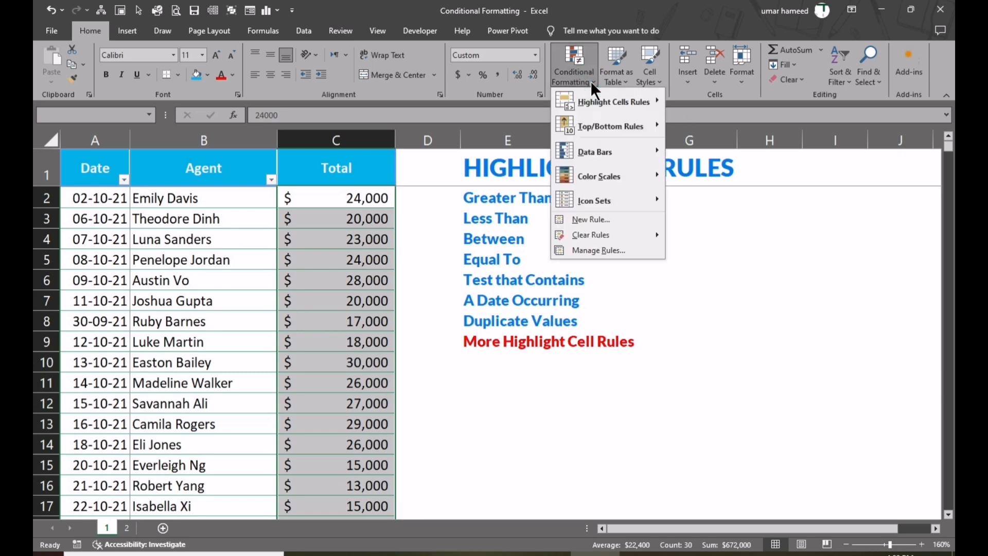
mouse_move(610, 107)
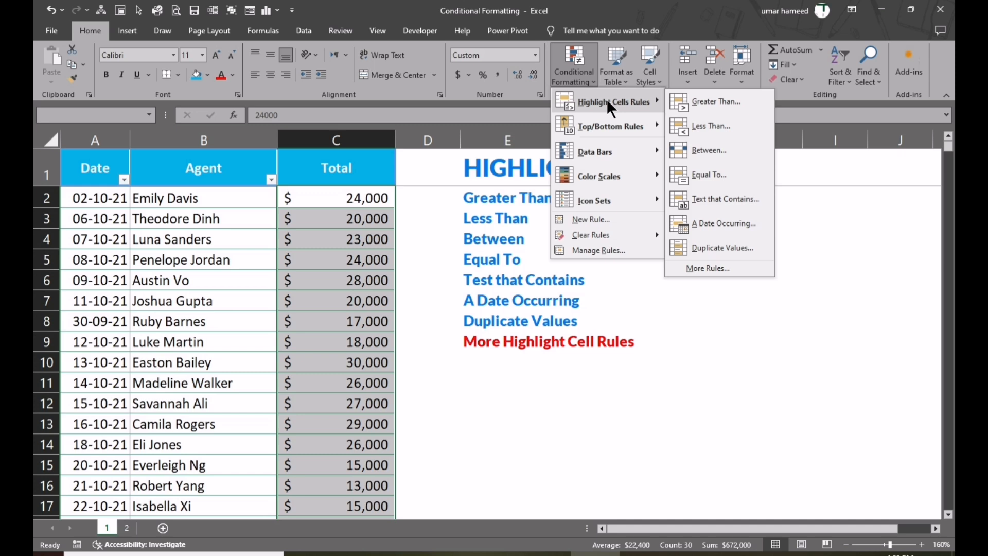
click(704, 106)
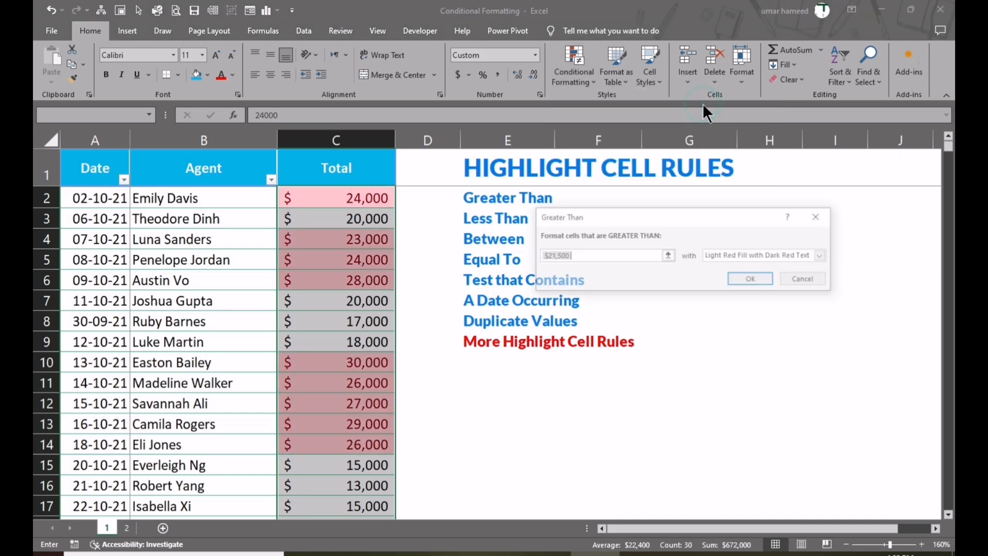
click(583, 257)
drag(584, 257, 525, 258)
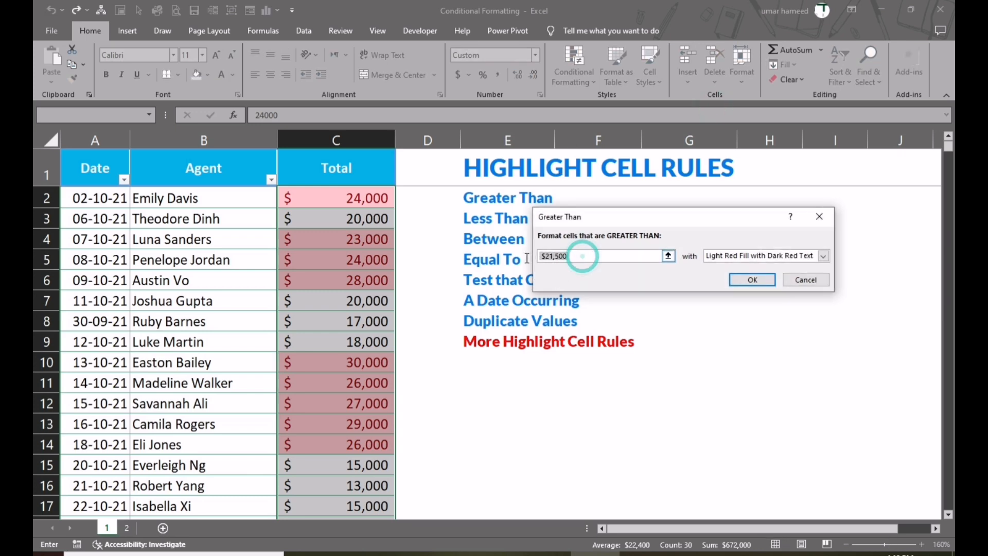
text(2000)
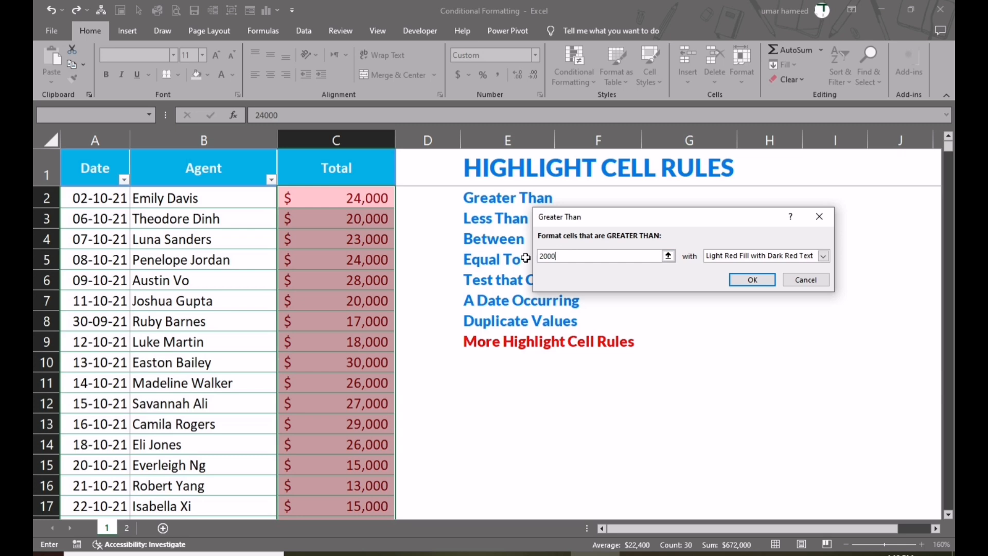
text(0)
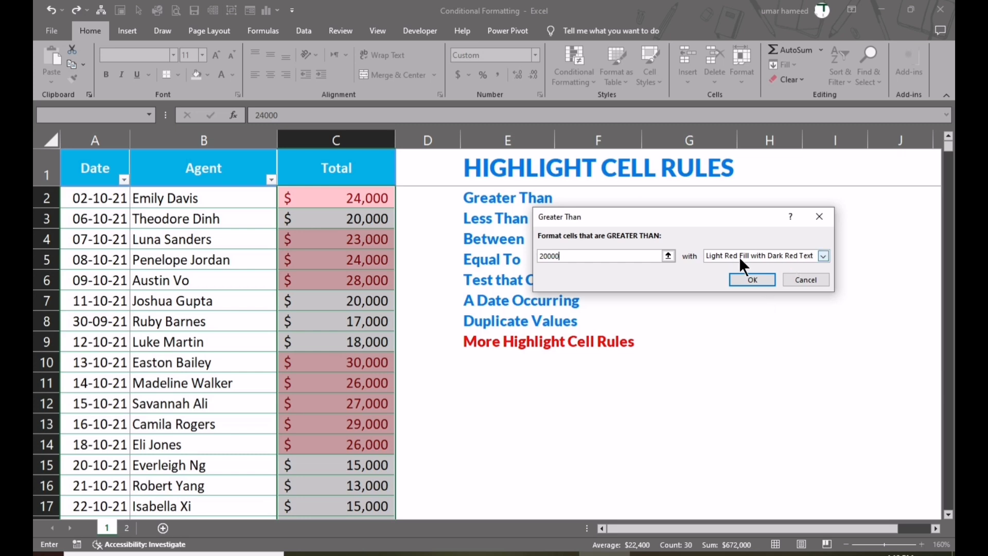
Try the preset formats Yellow Fill with Dark Yellow Text and Green Fill with Dark Green Text on the rule.
click(823, 256)
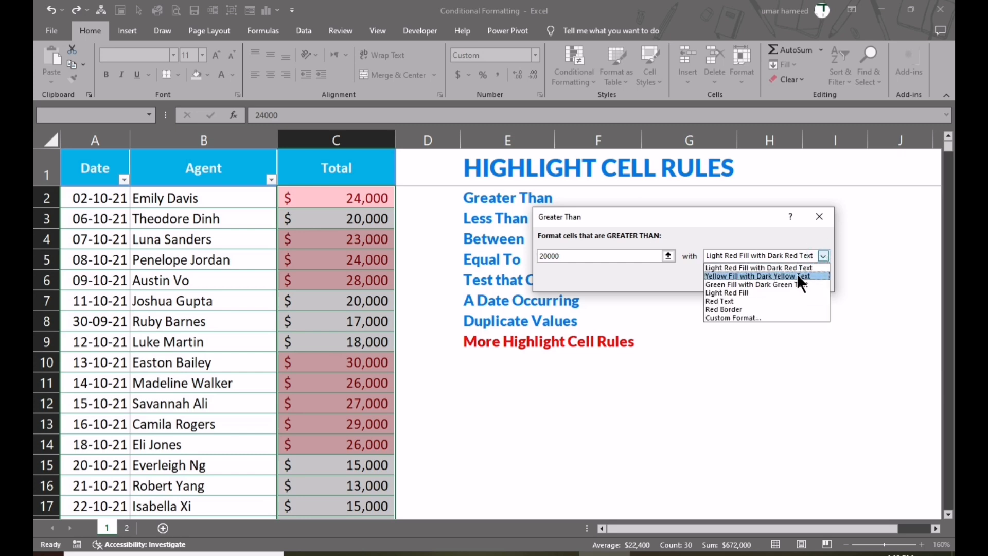
click(796, 276)
click(823, 256)
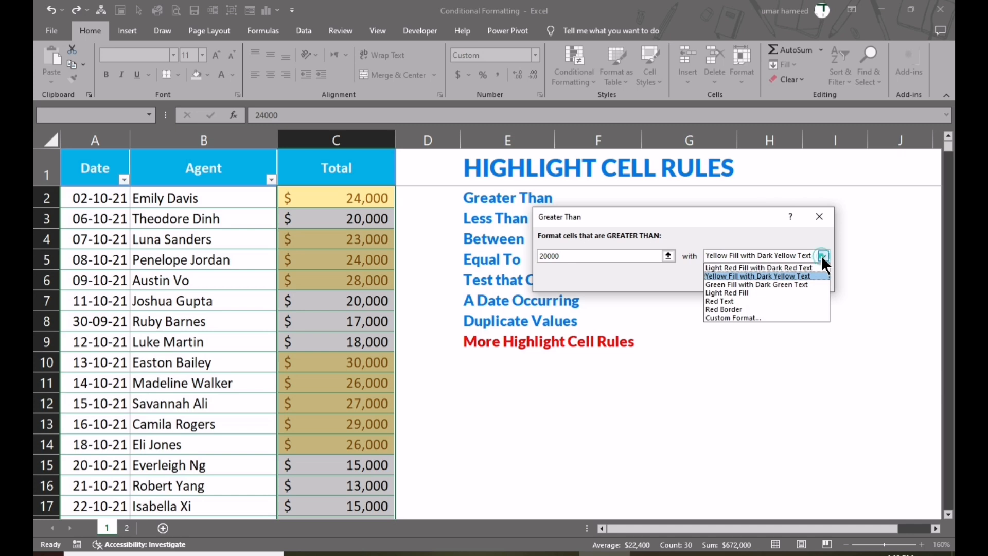
click(761, 285)
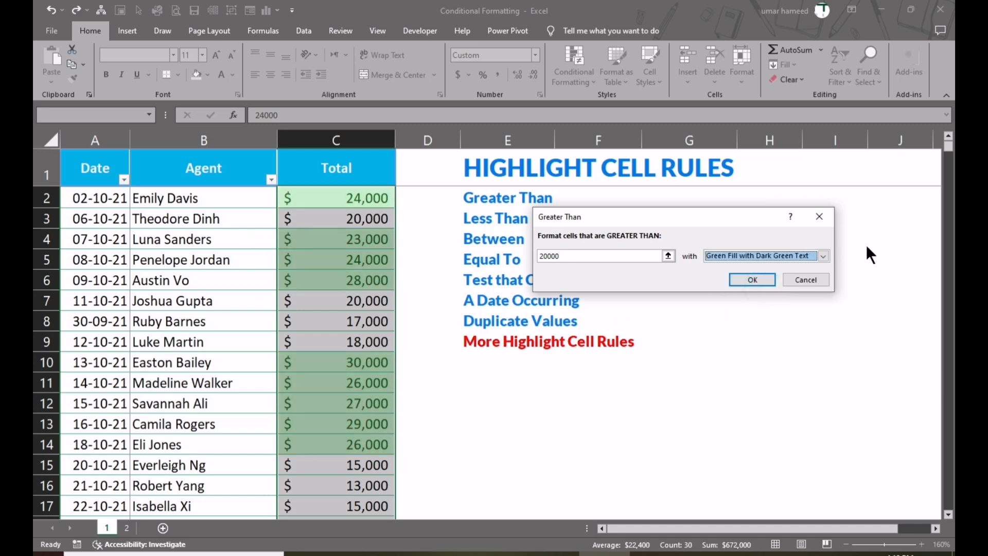
Give the Greater Than rule a custom format with a bold, standard red font.
click(824, 256)
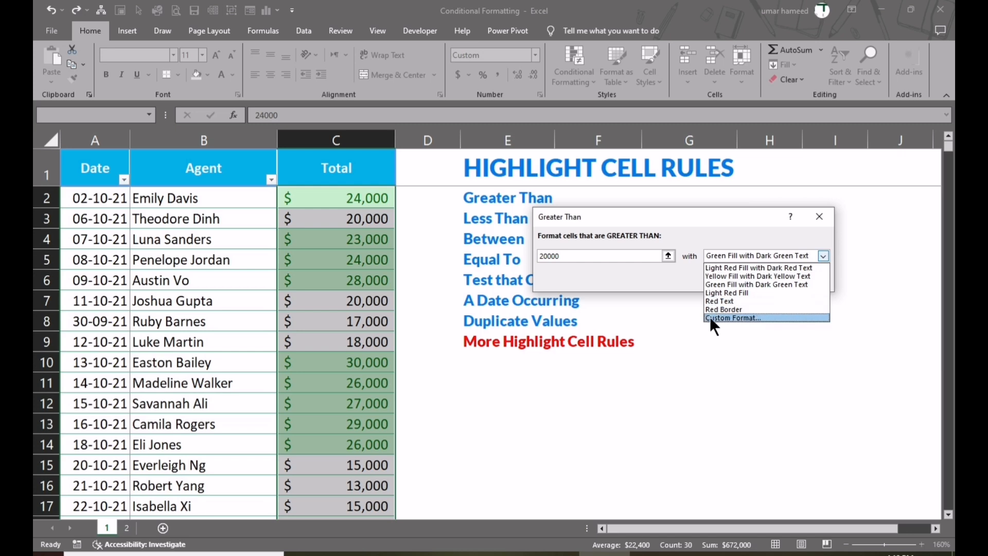
click(739, 319)
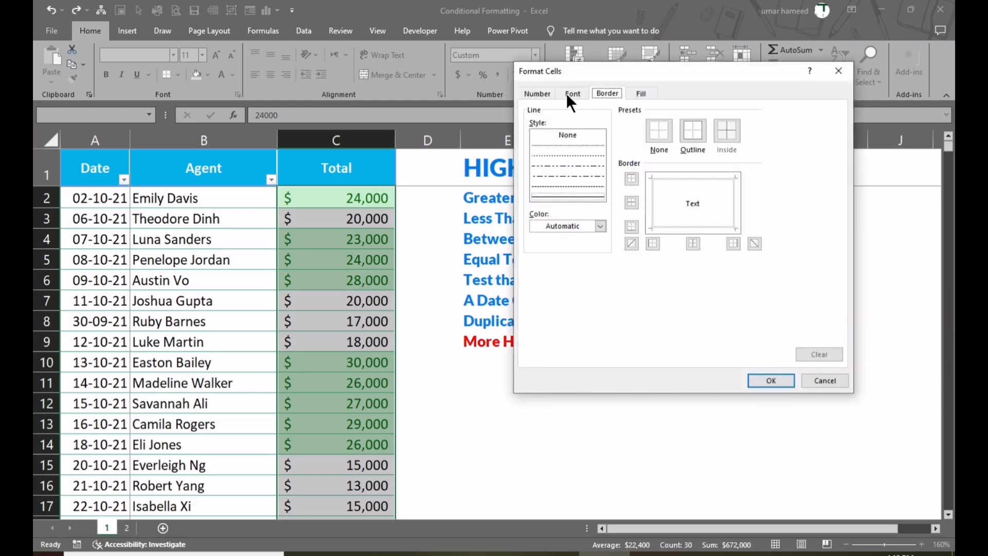
click(569, 95)
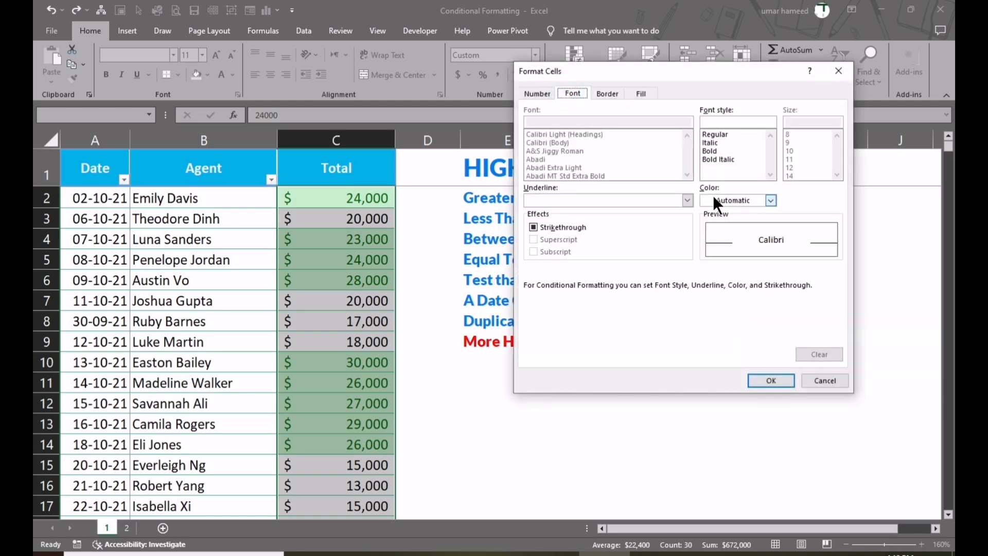
click(710, 150)
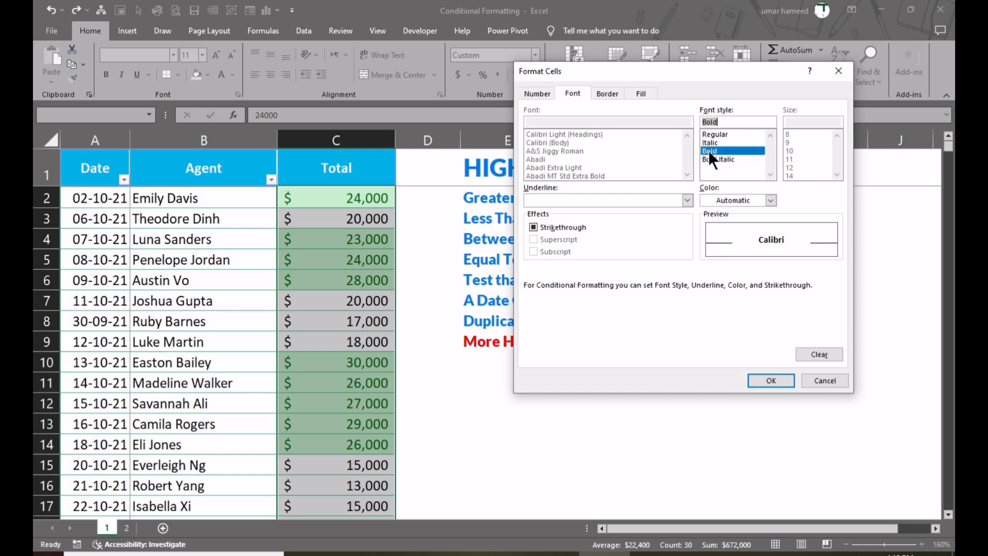
click(770, 201)
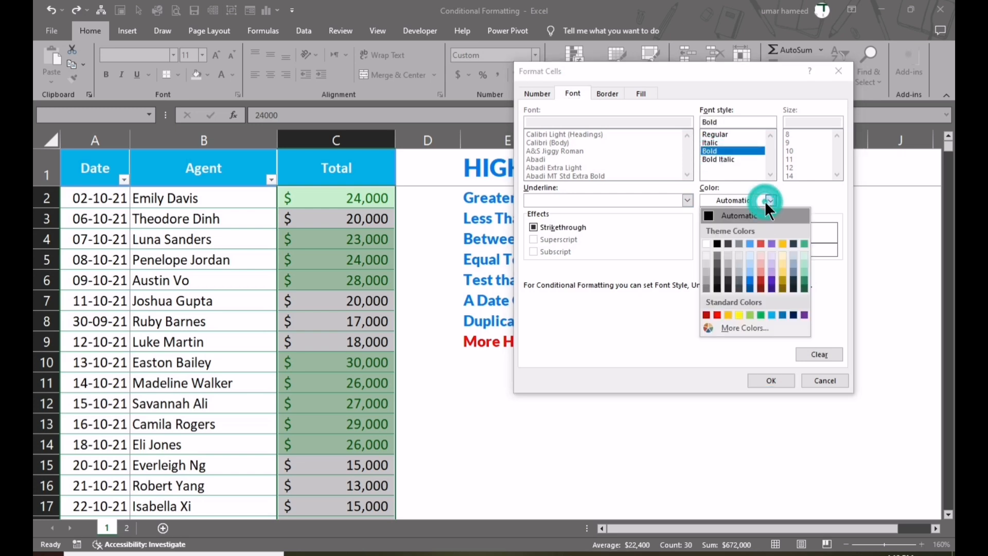
click(717, 315)
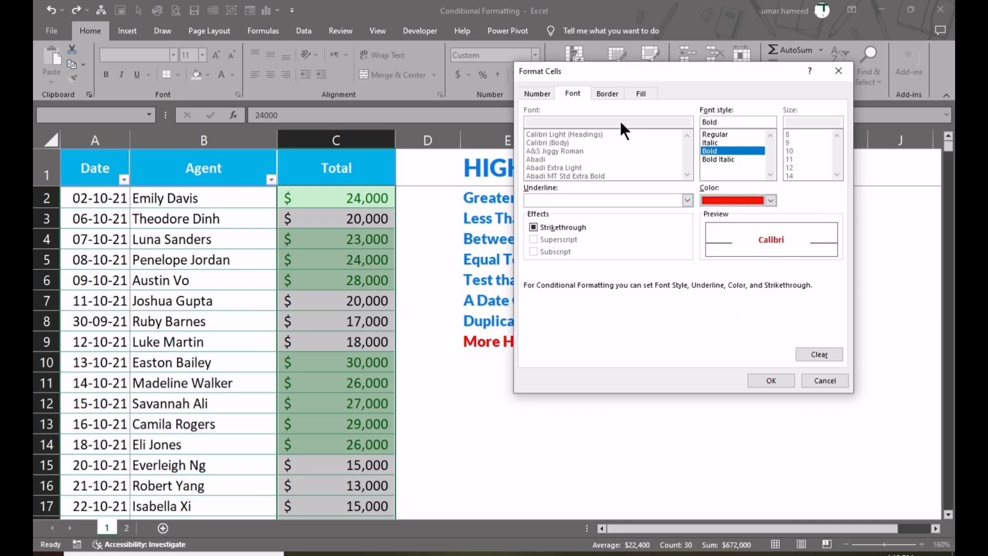
Add the lightest green theme tint as the custom format's fill and apply the Greater Than rule.
click(631, 94)
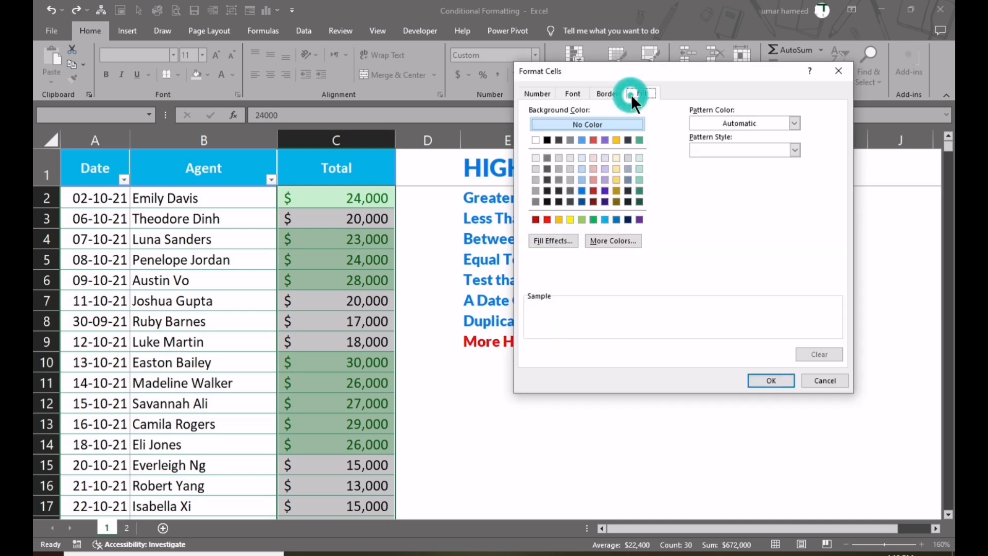
click(607, 92)
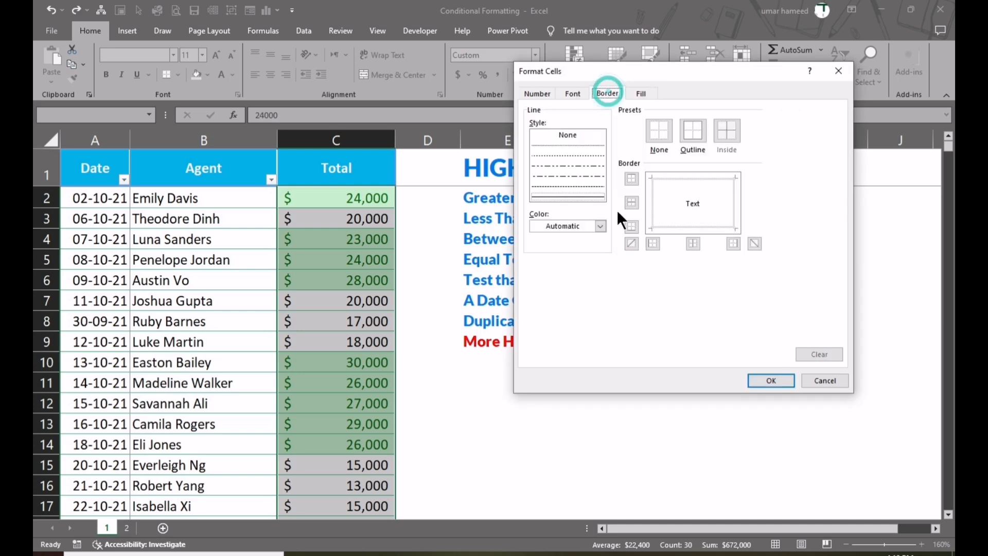
click(641, 93)
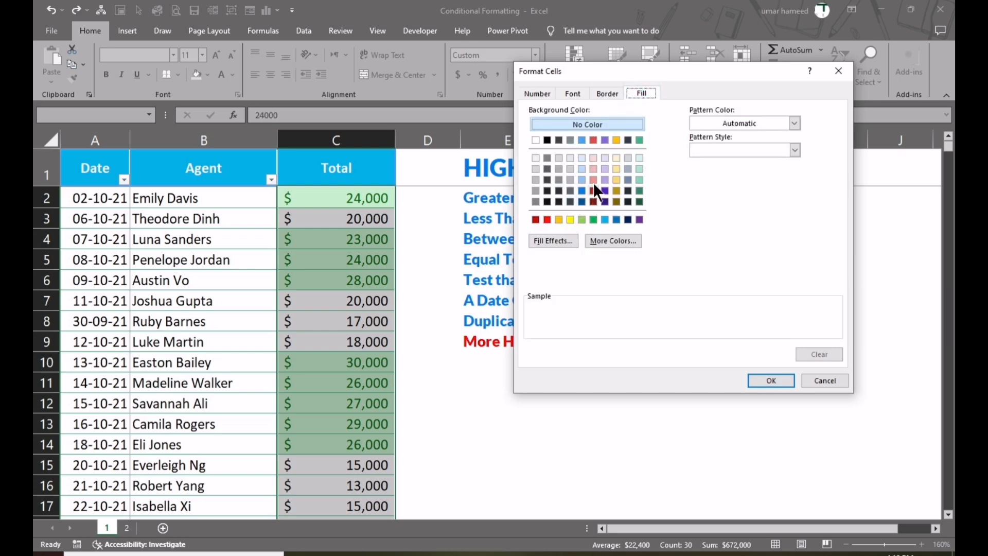
click(639, 158)
click(769, 376)
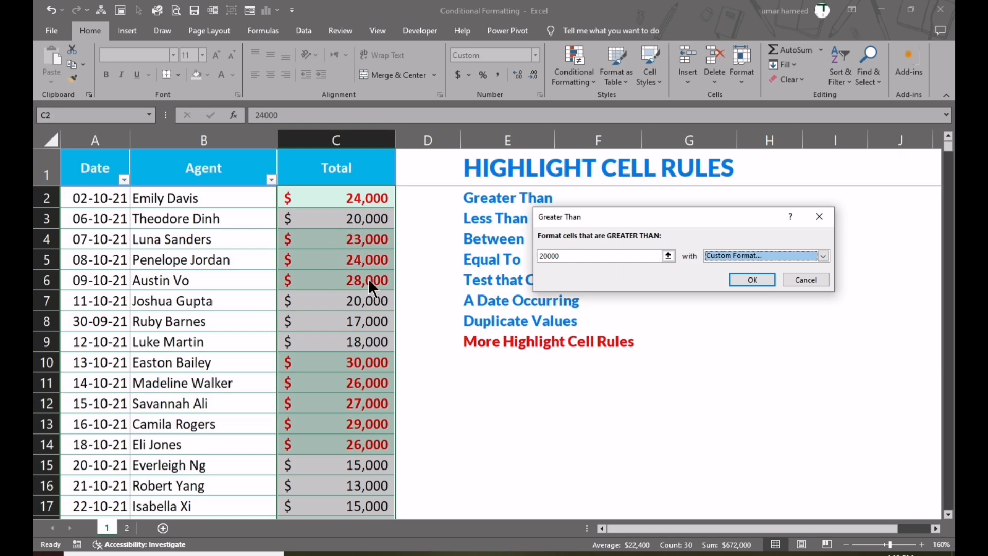
click(759, 279)
click(486, 431)
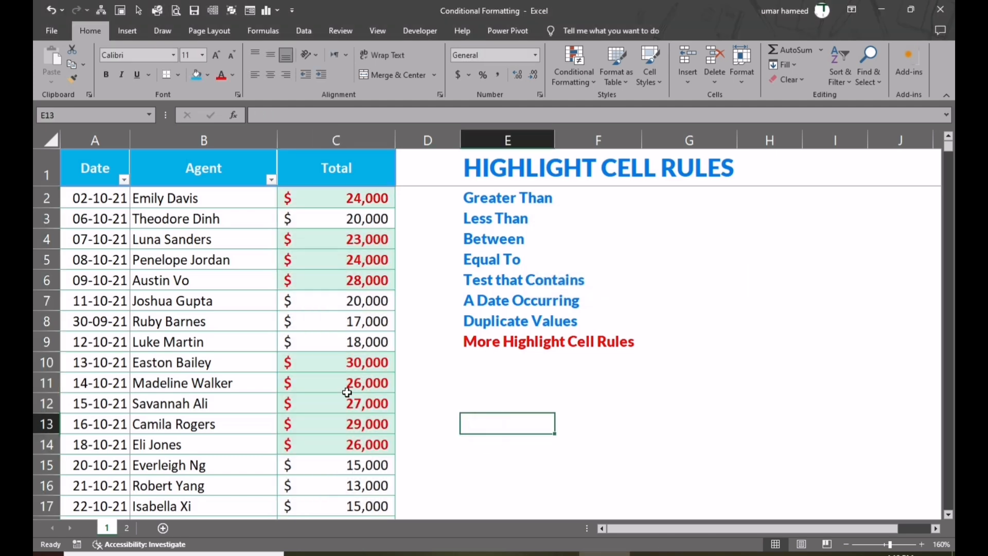
Test the rule by changing the total in C7 to 21000 and the one in C6 to 20000.
scroll(342, 364, down, 5)
scroll(360, 404, up, 5)
click(365, 303)
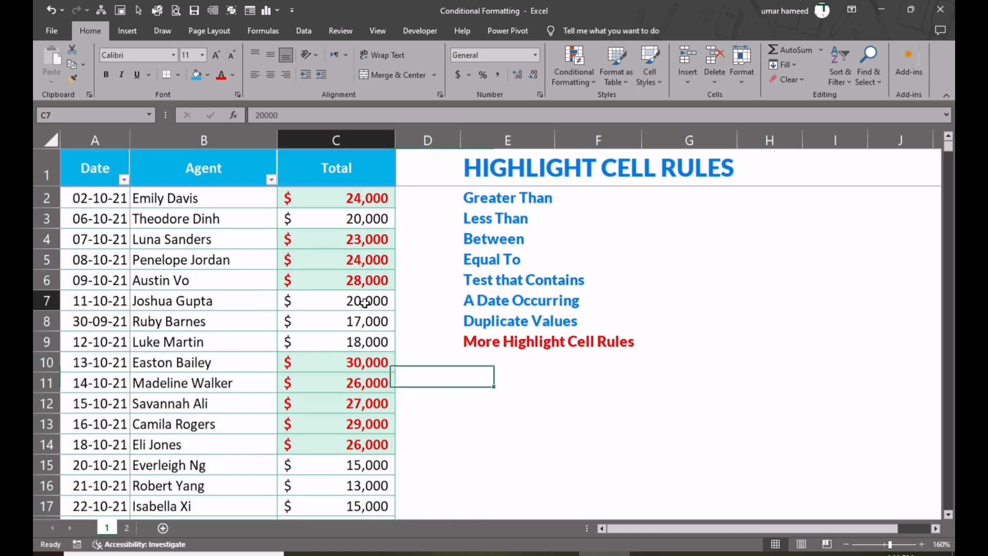
text(21000)
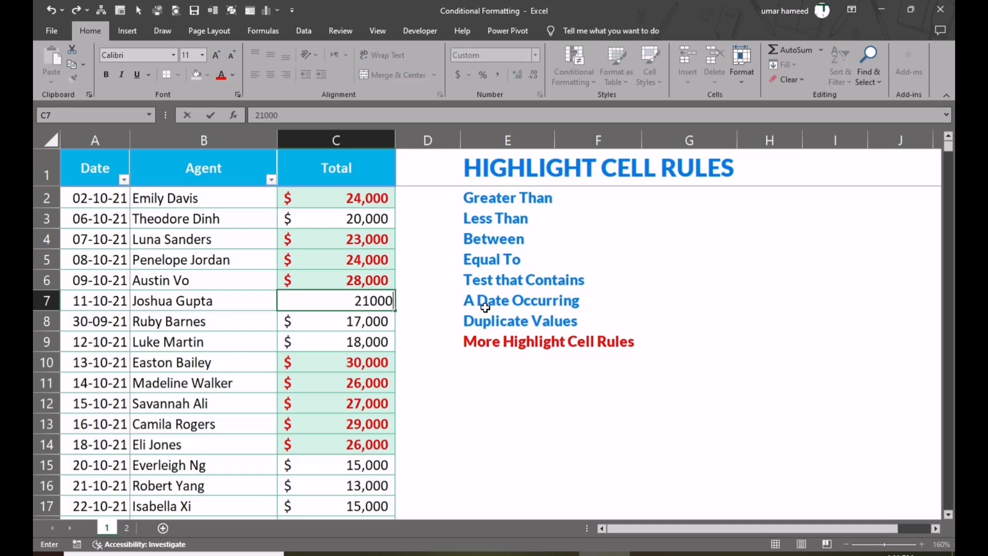
key(ctrl+Return)
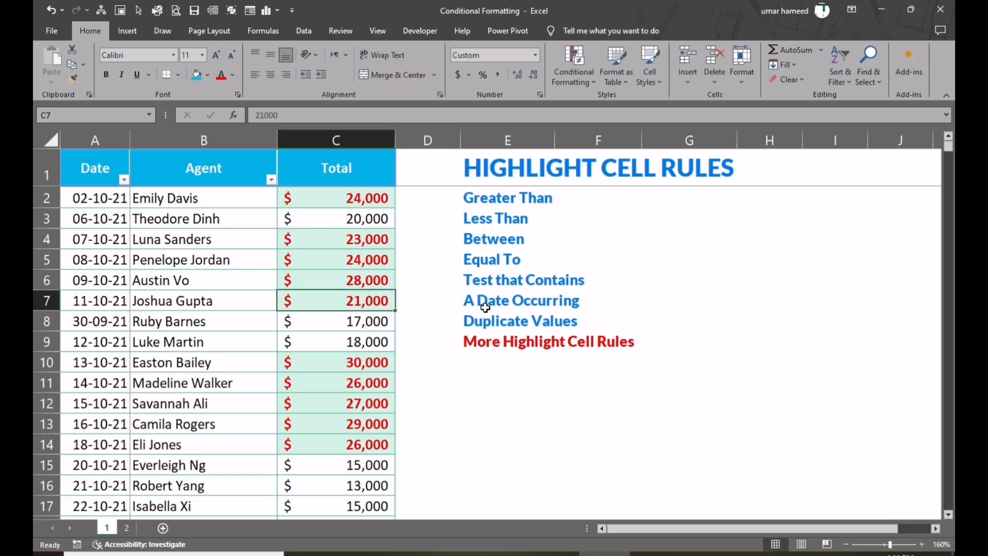
key(Up)
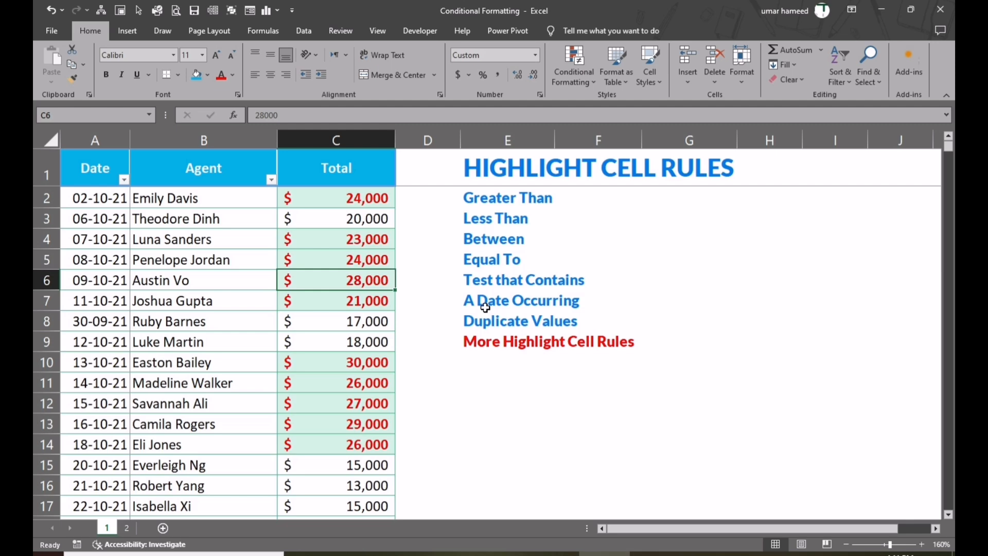
text(20000)
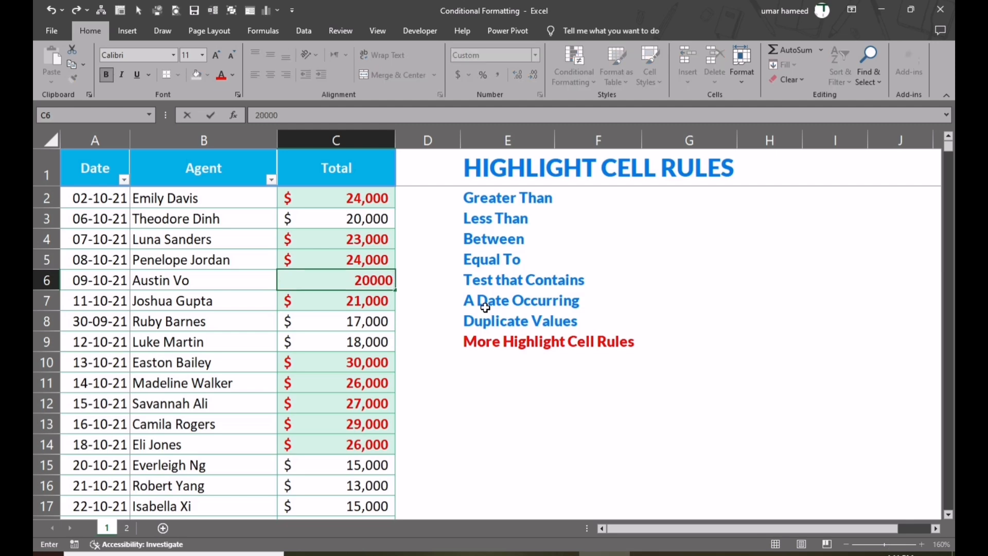
key(ctrl+Return)
Clear the conditional formatting rules from all the values in the Total column.
click(368, 201)
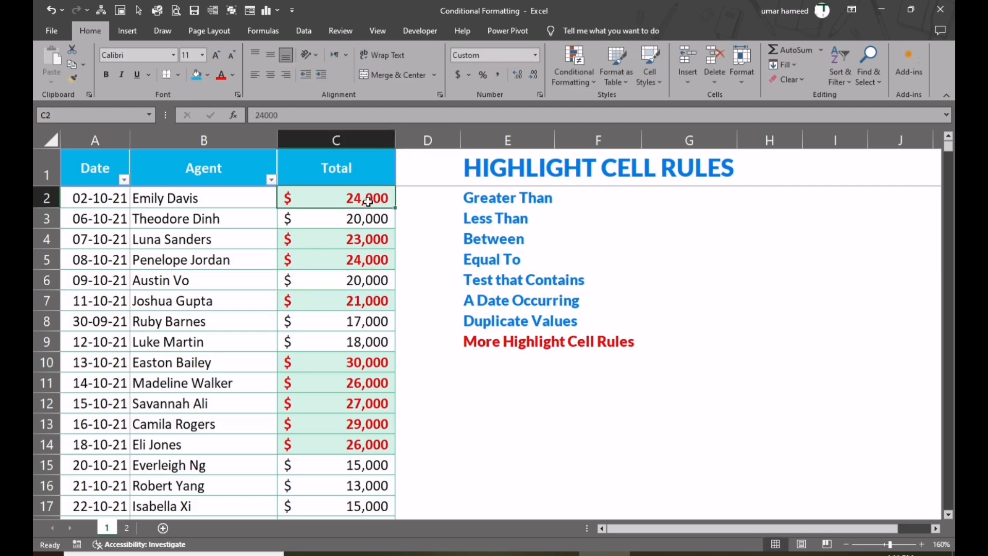
key(ctrl+shift+Down)
click(585, 76)
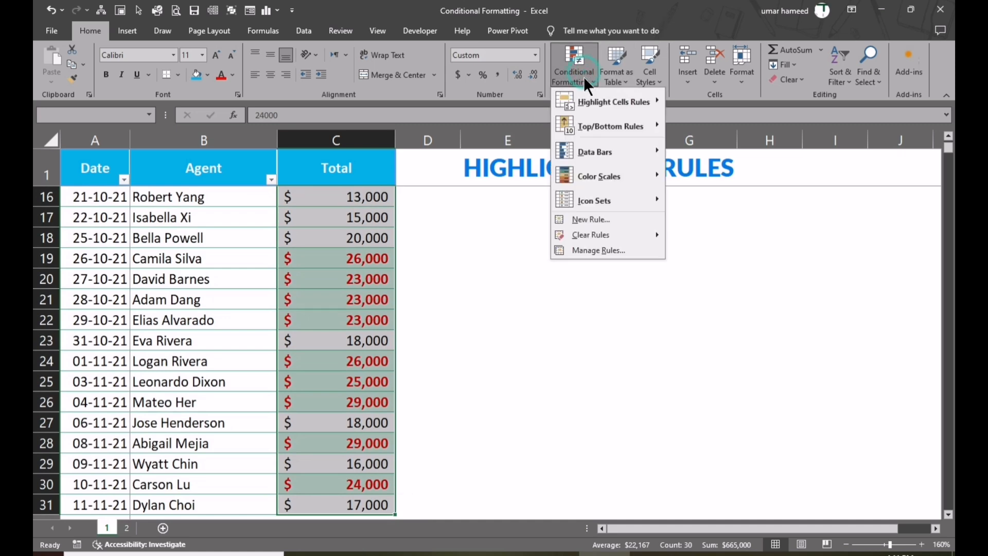
mouse_move(620, 234)
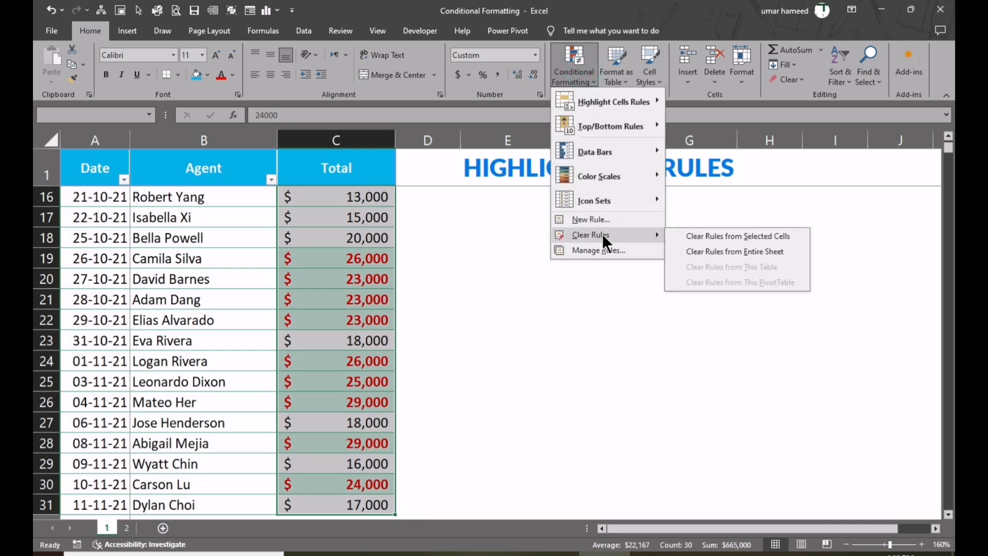
click(699, 237)
scroll(341, 250, up, 5)
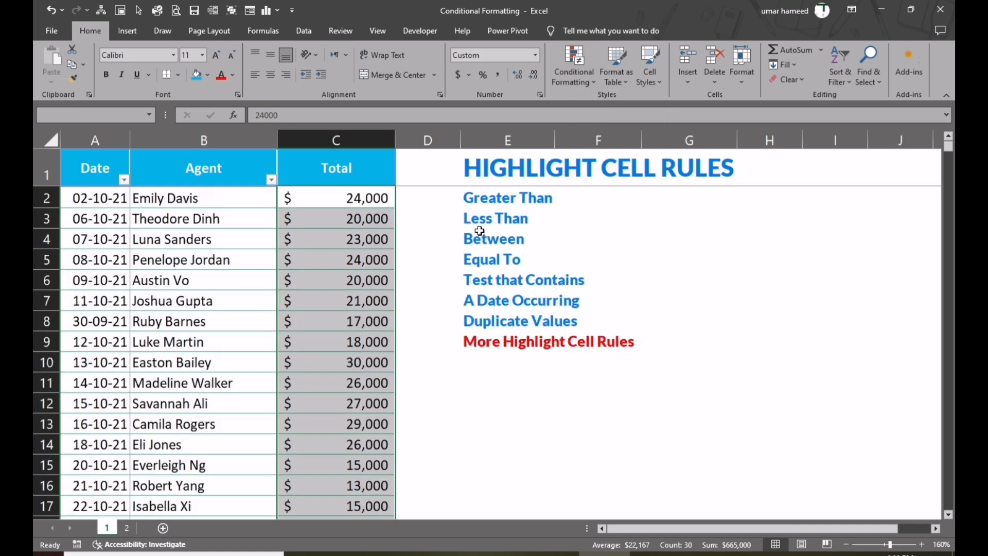
Set up a Between rule for the Total values with 20000 and 25000 as the limits.
click(588, 83)
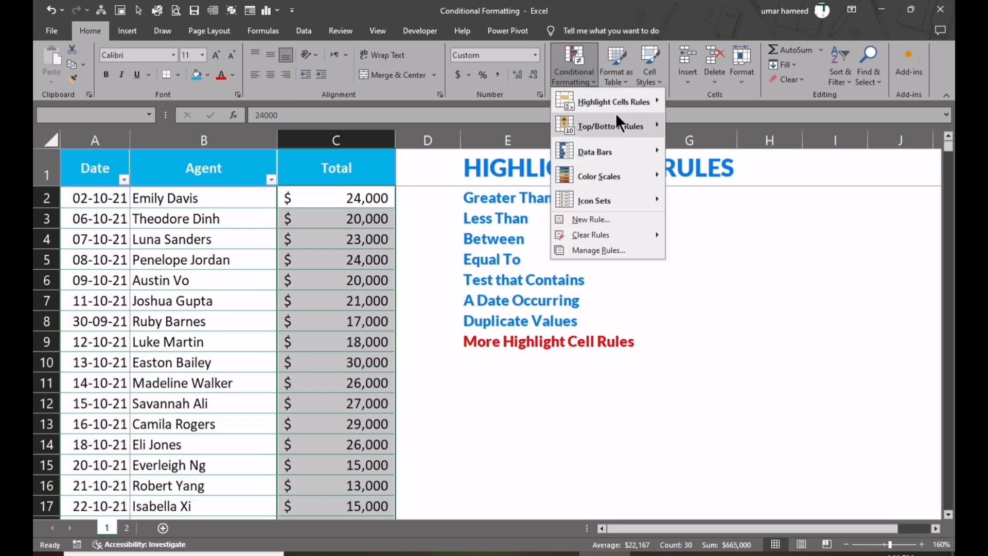
mouse_move(622, 104)
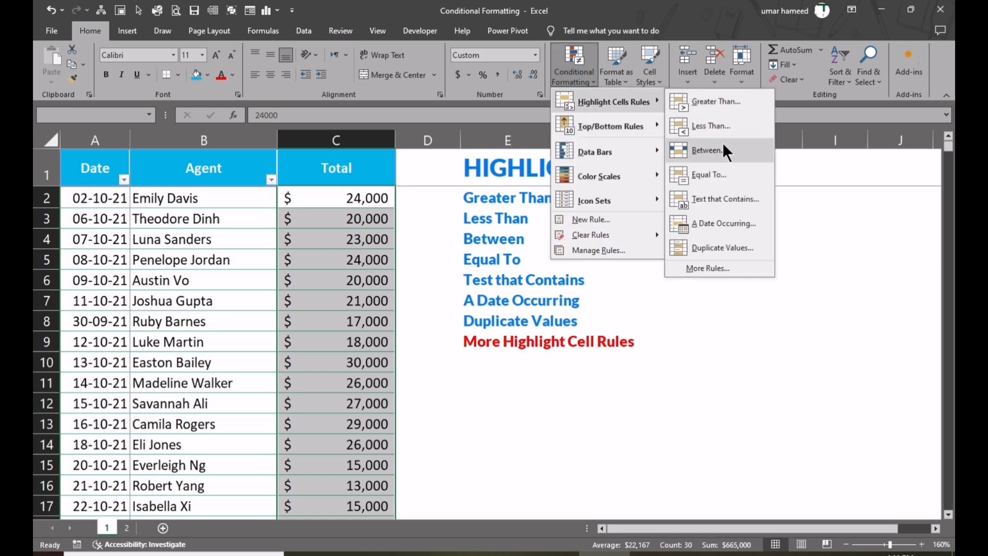
click(714, 151)
drag(681, 211, 493, 220)
click(536, 222)
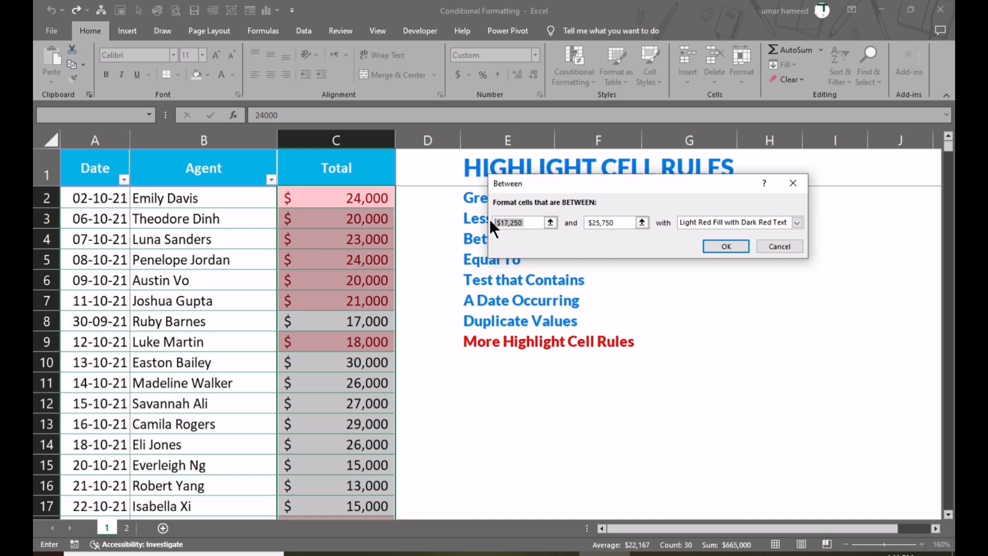
text(20000)
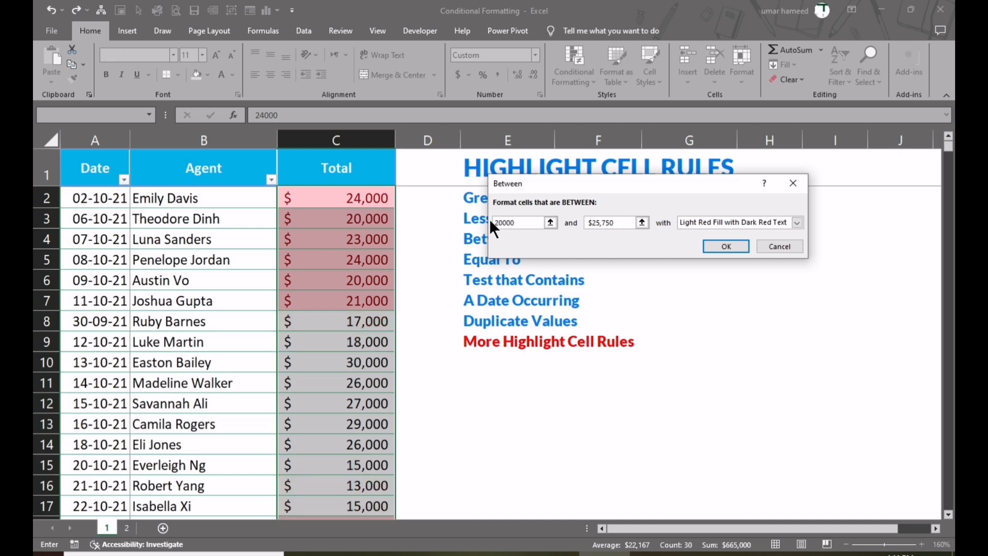
click(627, 222)
text(250)
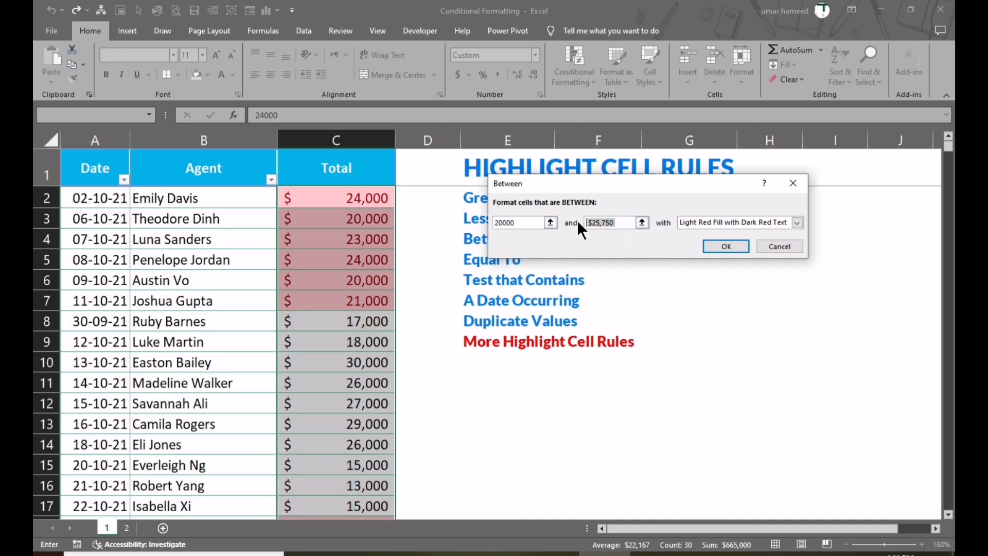
text(00)
Review the Between rule's preview down the Total column, then cancel the rule without applying it.
scroll(367, 286, down, 2)
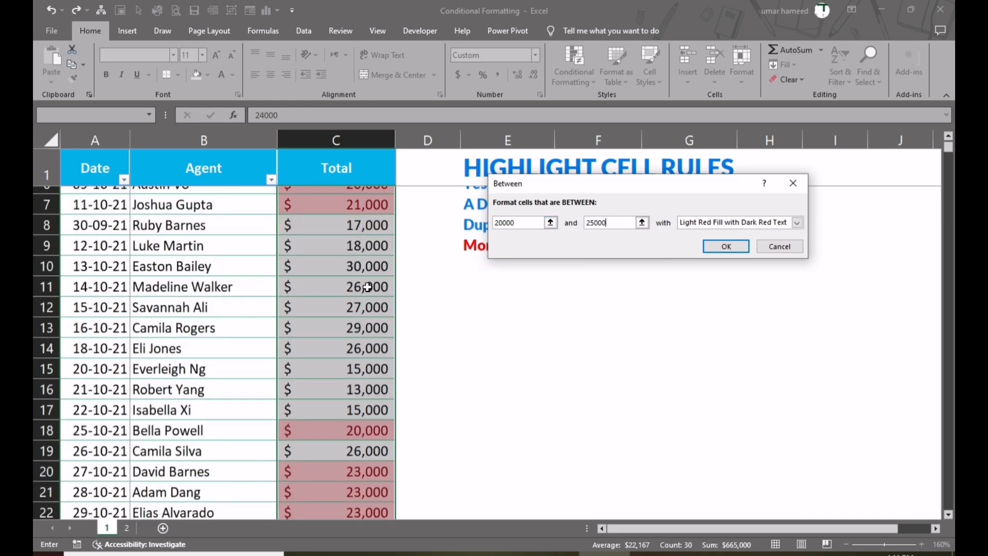
scroll(363, 288, down, 4)
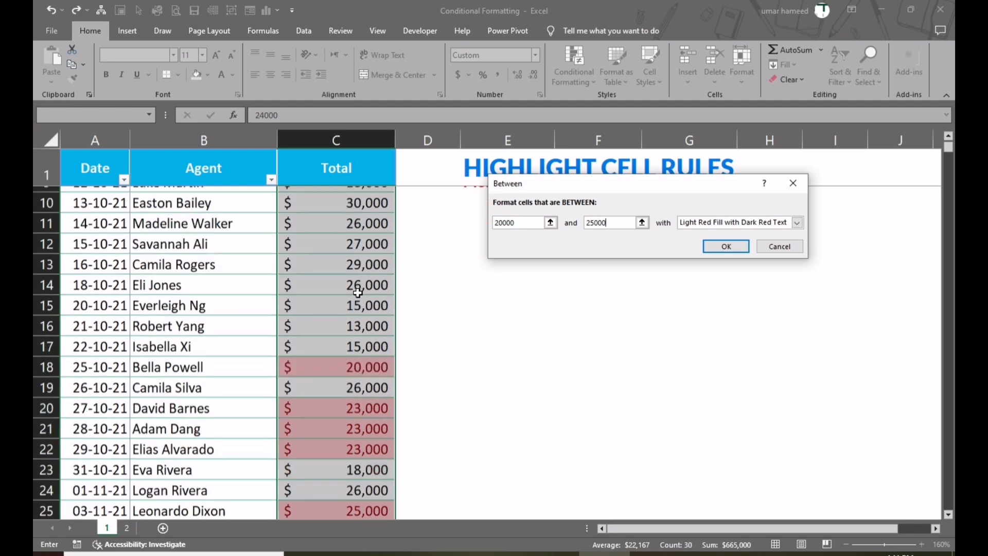
scroll(354, 350, up, 6)
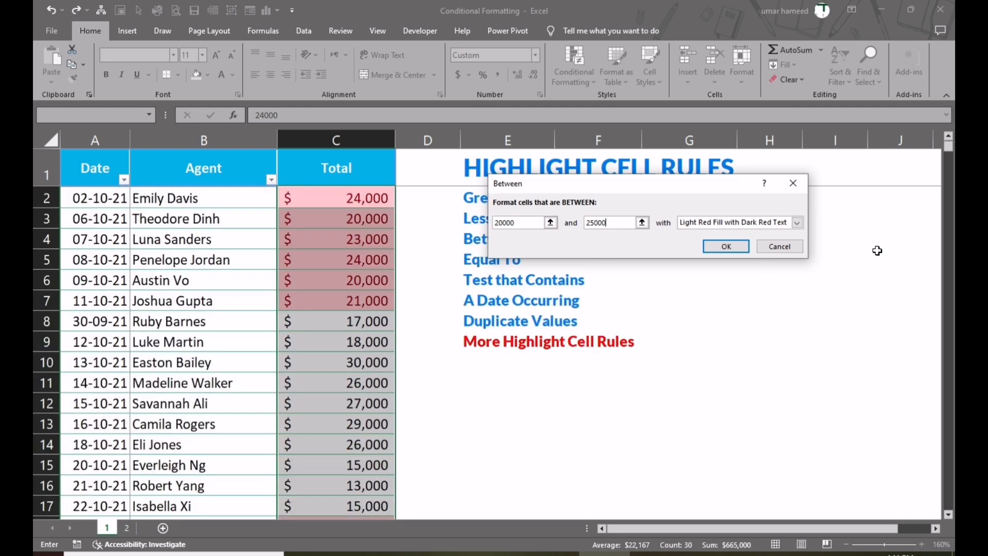
click(798, 223)
click(798, 223)
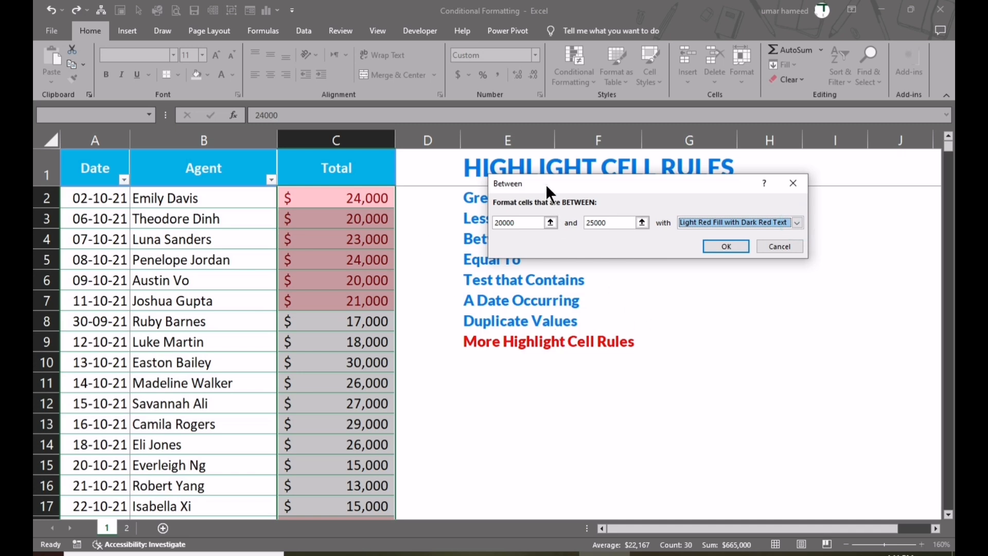
drag(545, 184, 518, 170)
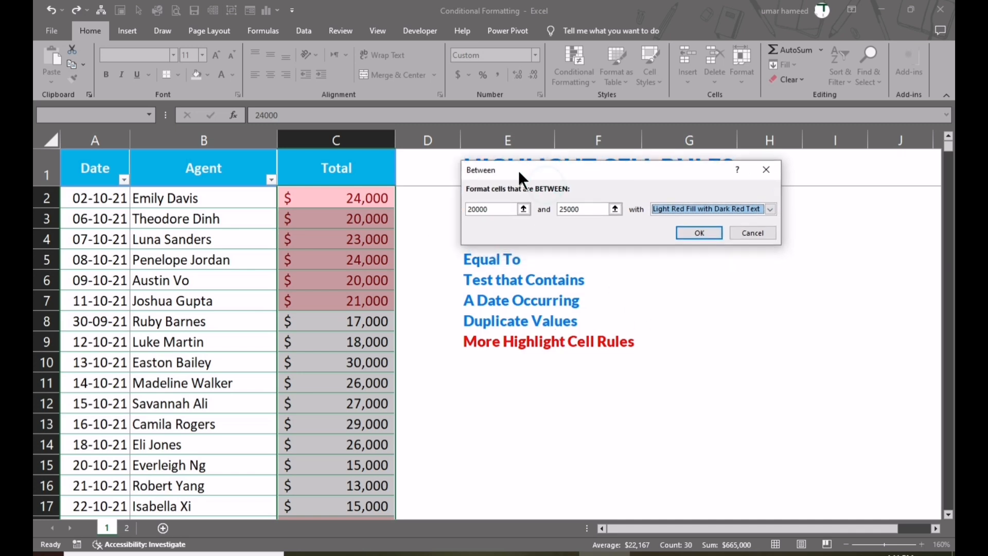
click(738, 233)
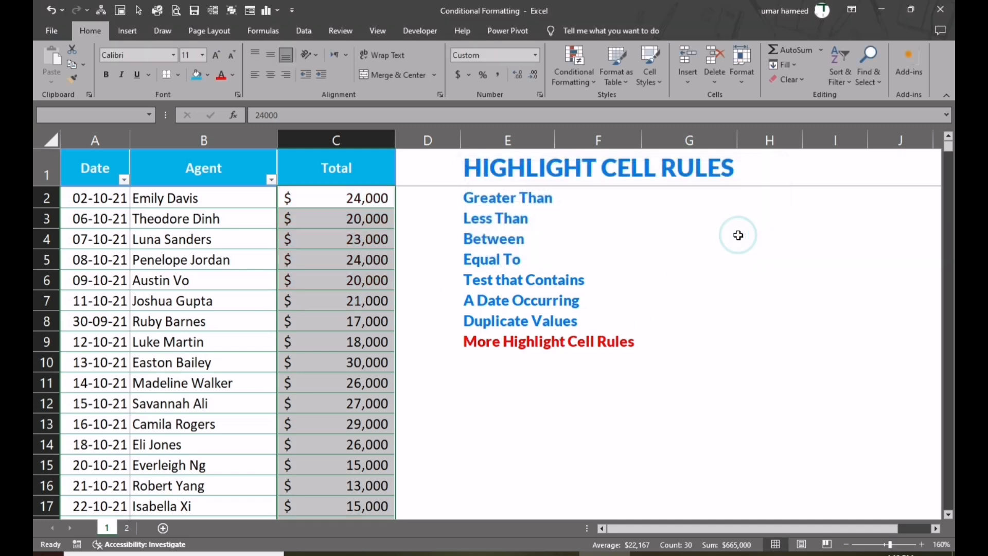
Preview an Equal To rule for 20000 on the Total values, then cancel it.
click(573, 78)
mouse_move(611, 103)
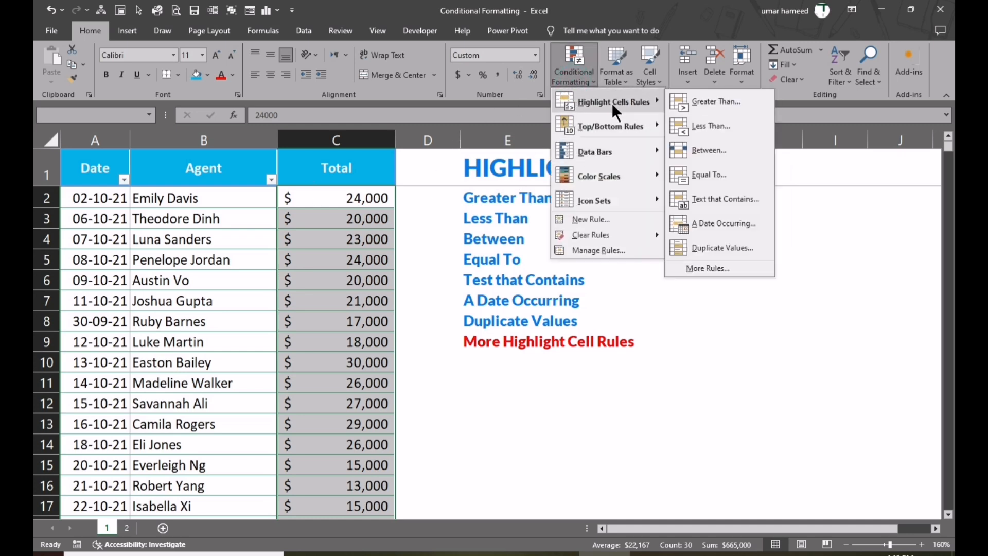
click(709, 176)
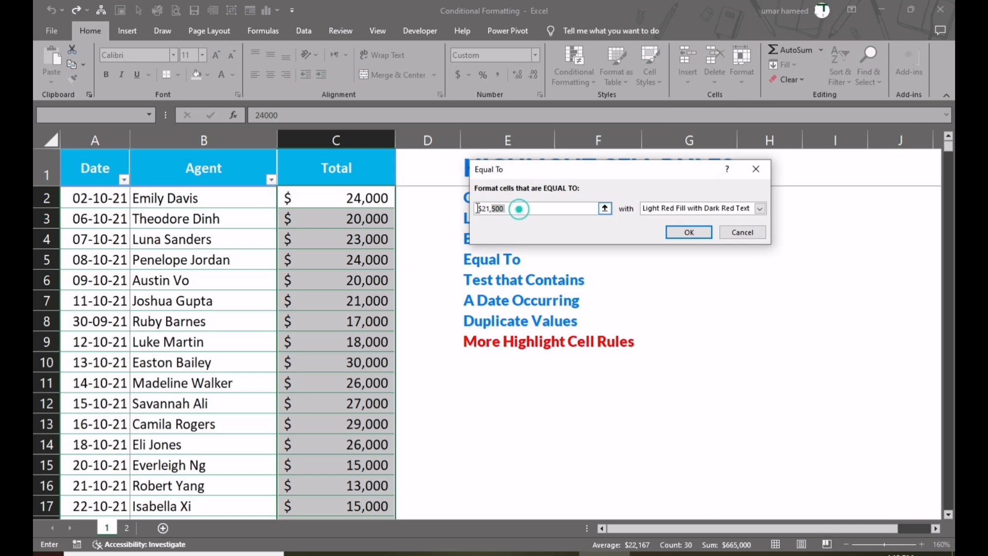
text(20000)
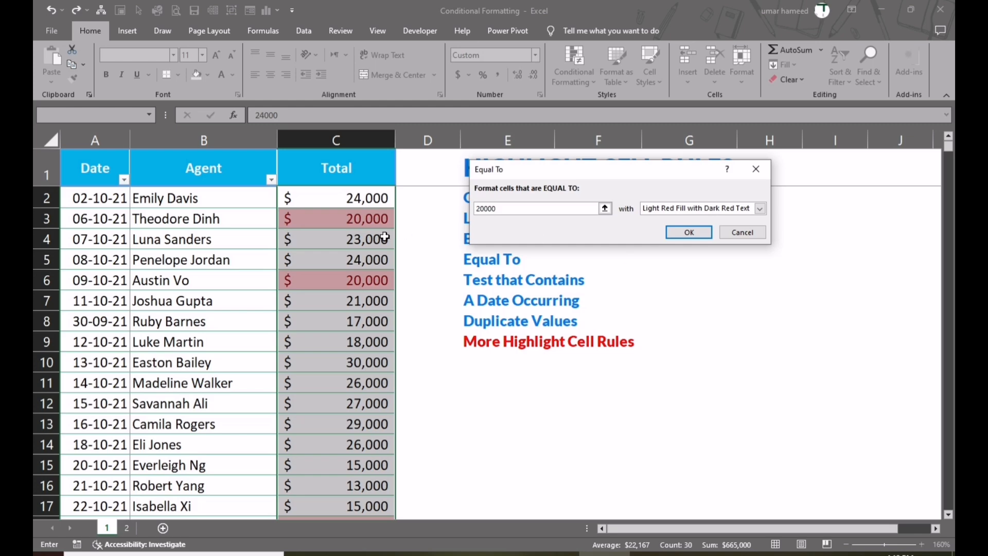
scroll(367, 359, down, 6)
scroll(367, 359, up, 6)
click(734, 230)
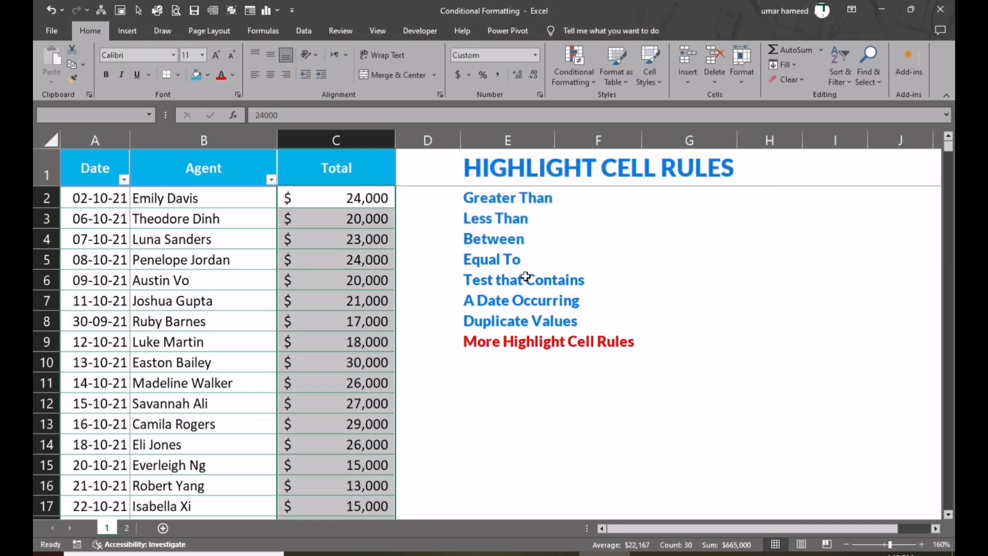
Set up a Text That Contains rule with "a" for all the Agent names and review its preview down the column.
drag(189, 198, 180, 549)
scroll(507, 346, up, 5)
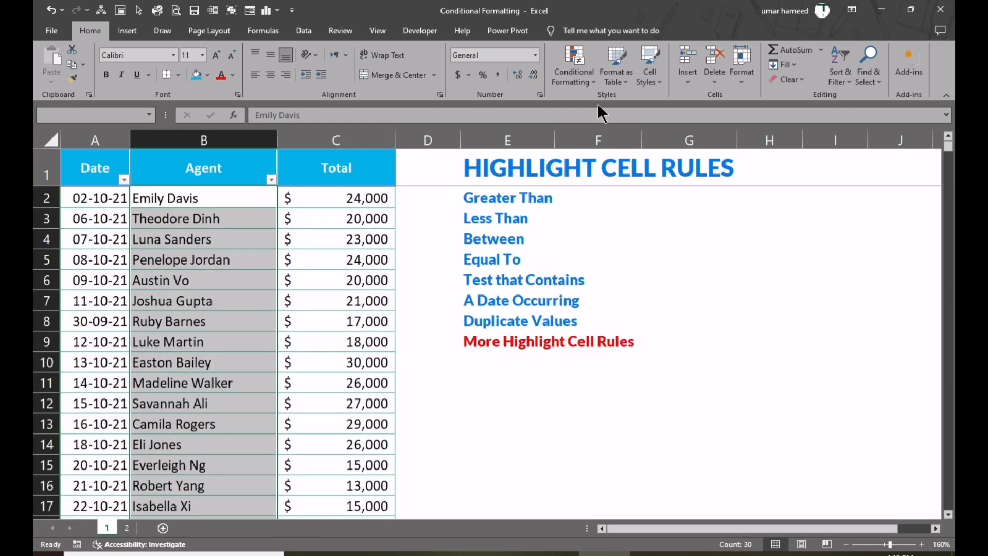
click(587, 84)
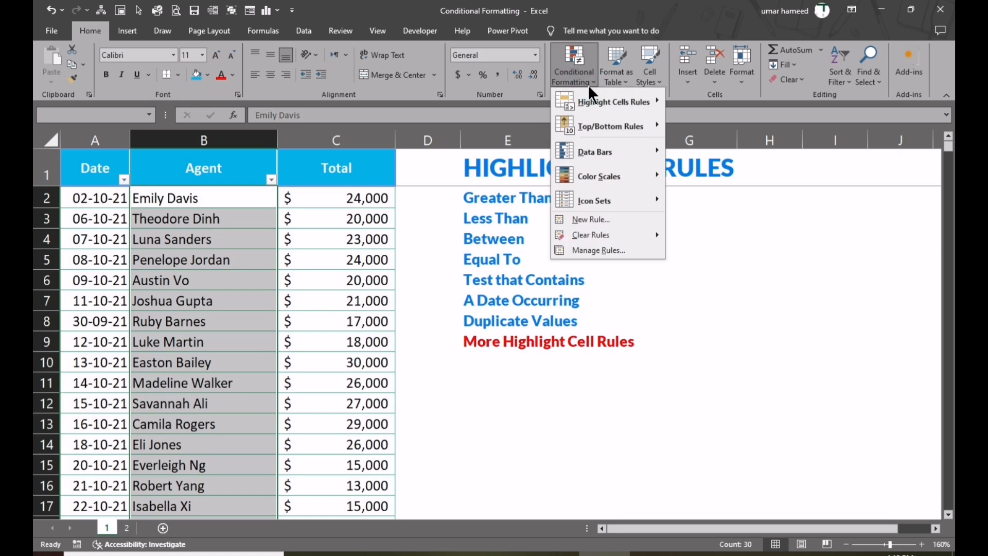
mouse_move(590, 100)
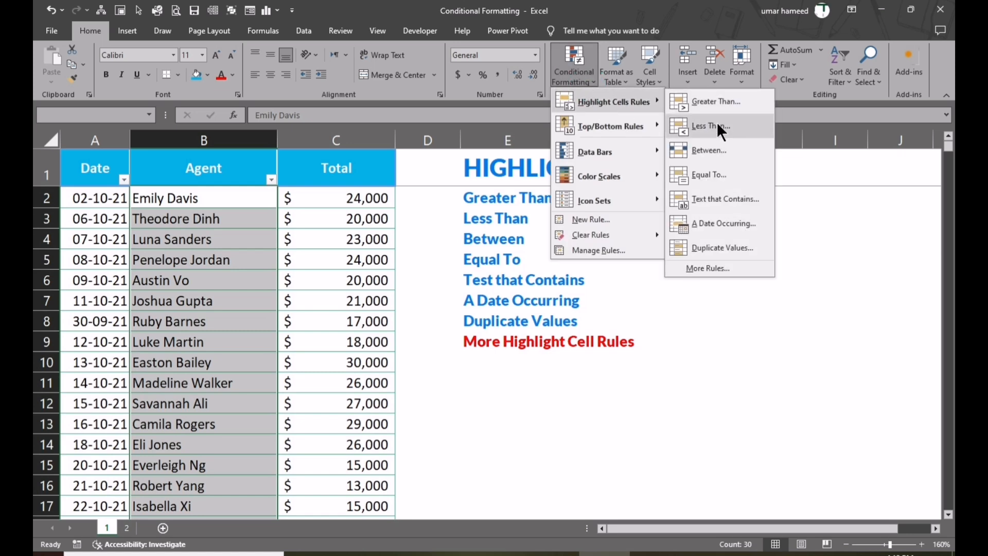
click(715, 199)
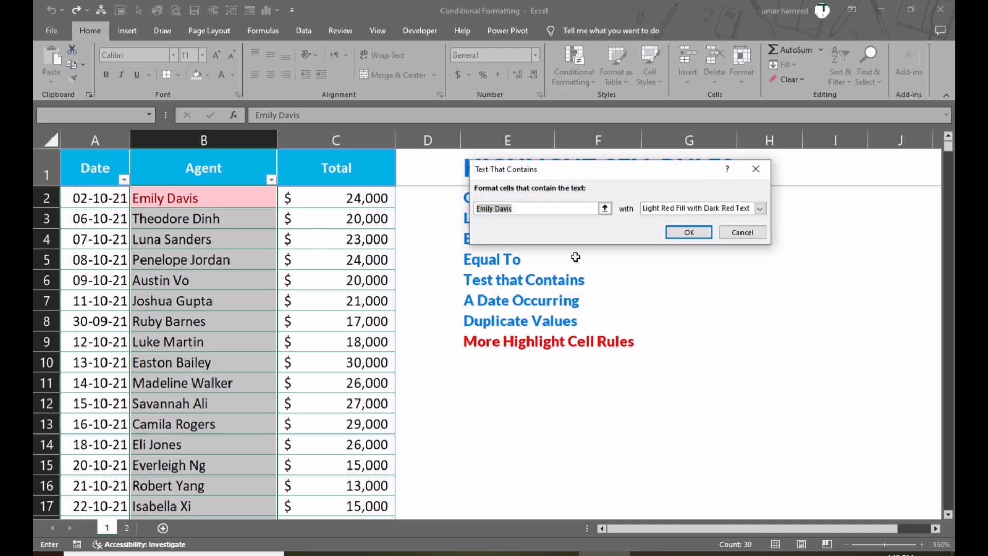
click(540, 208)
drag(540, 208, 468, 213)
text(a)
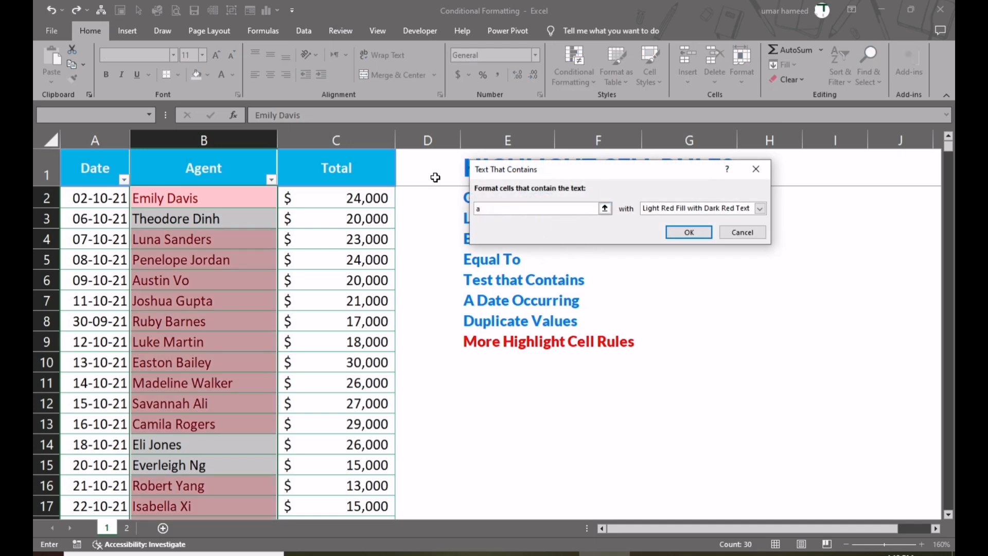
scroll(205, 355, down, 6)
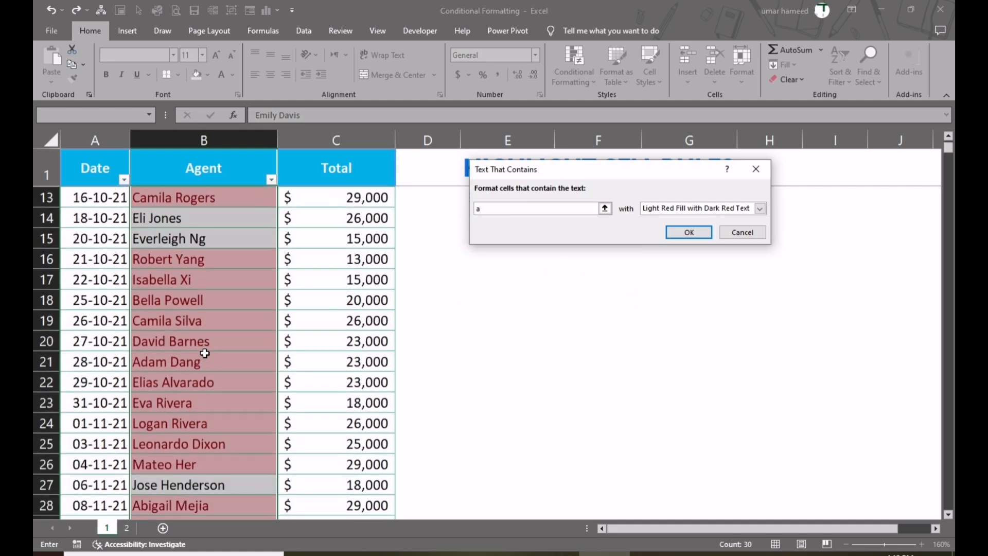
scroll(205, 355, up, 6)
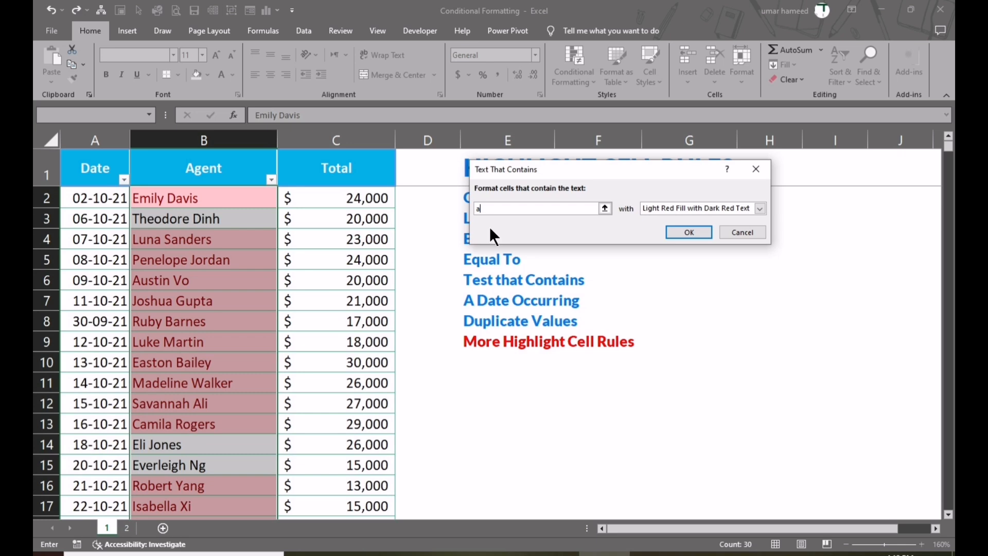
Narrow the Text That Contains criterion to "av" and review the preview down the Agent column.
text(v)
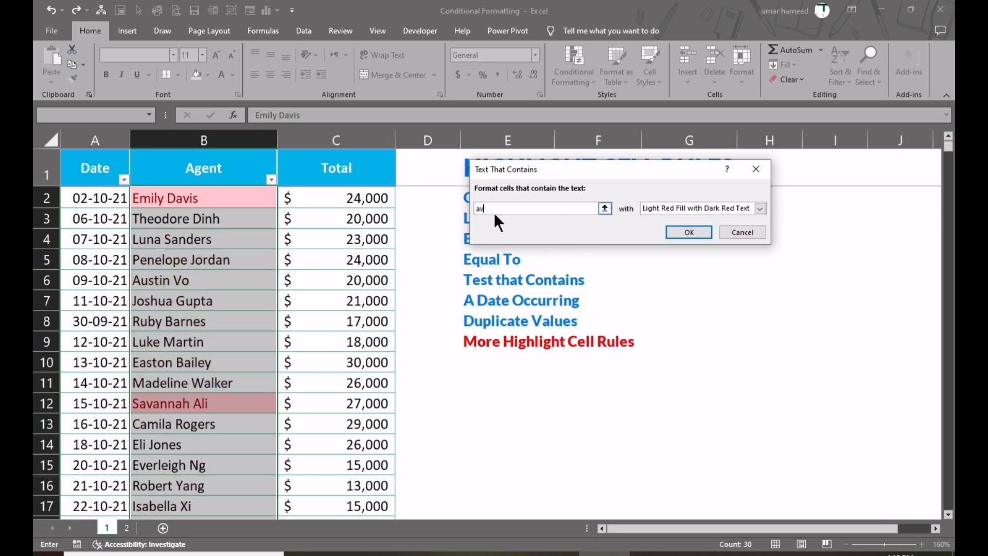
scroll(186, 210, down, 4)
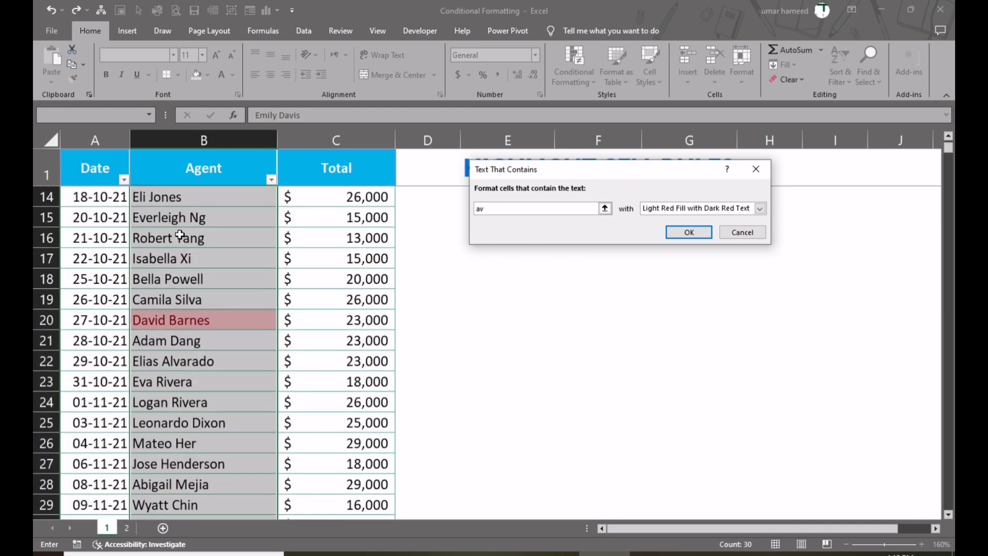
scroll(179, 339, down, 2)
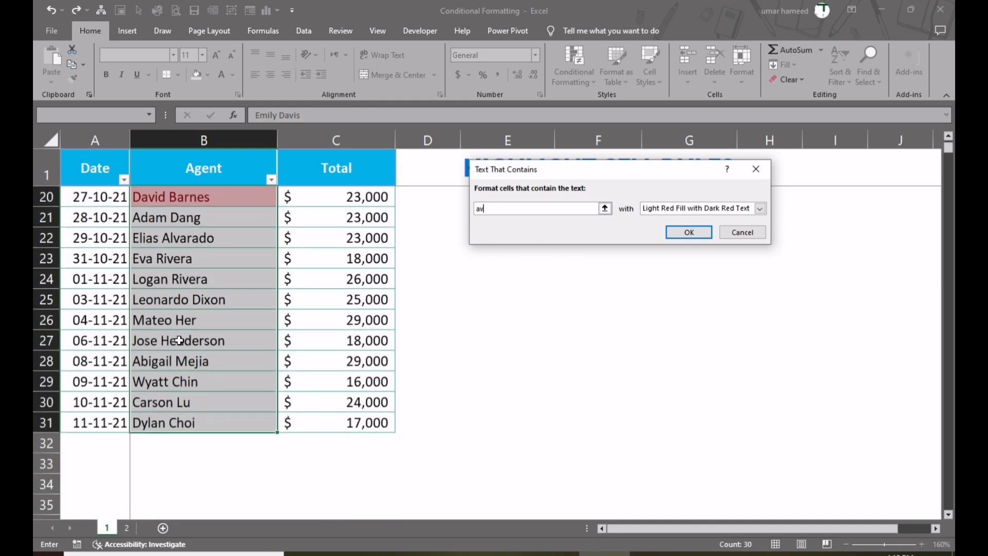
scroll(179, 339, up, 6)
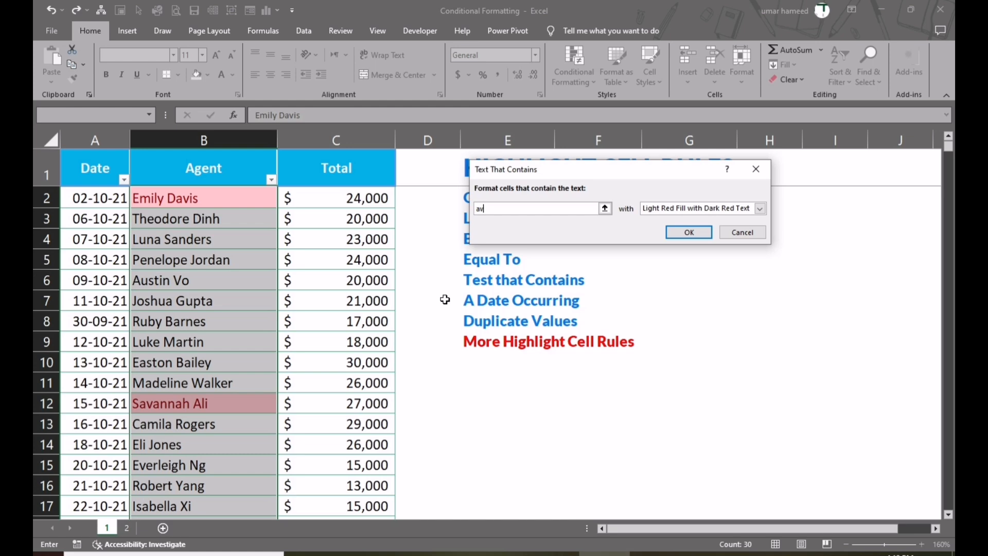
Extend the text criterion to "avi", review the Agent column's preview and cancel the rule.
text(i)
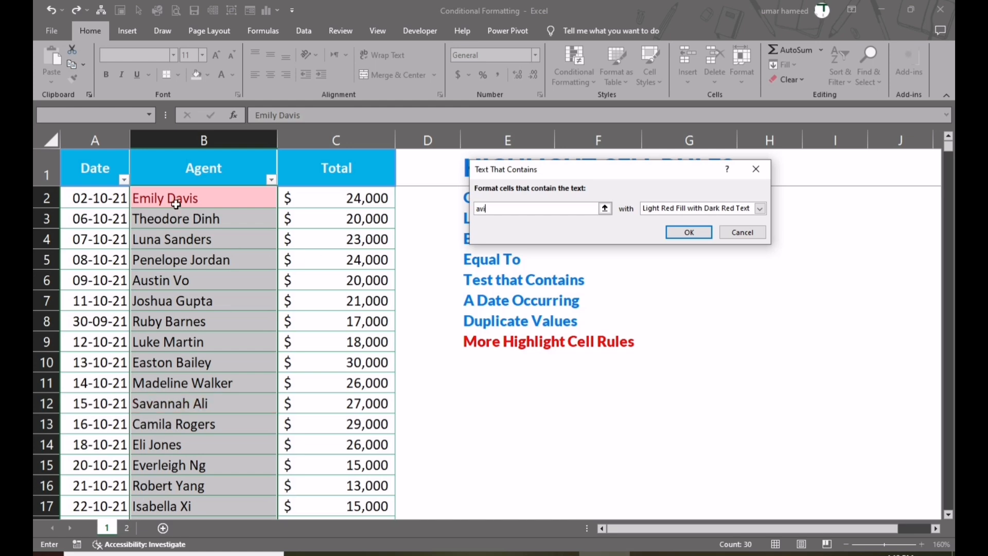
scroll(178, 239, down, 4)
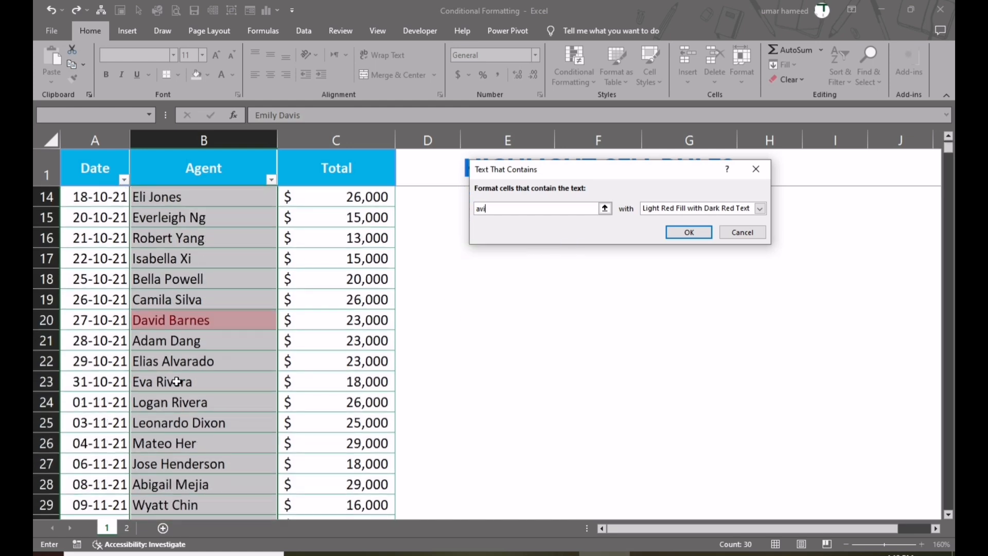
scroll(177, 381, down, 2)
scroll(178, 379, up, 4)
scroll(448, 293, up, 2)
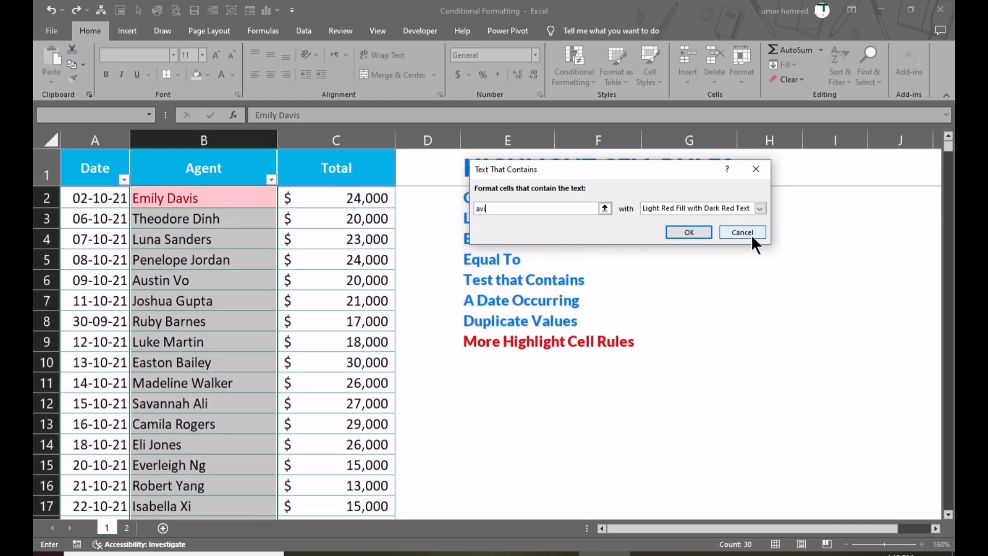
click(752, 235)
click(692, 237)
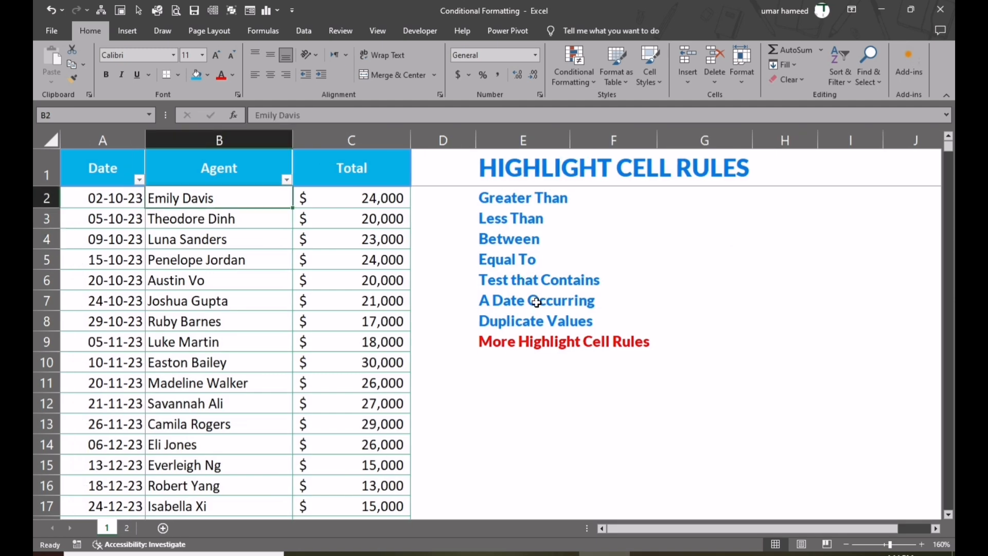
Apply an A Date Occurring rule for This Month to all the Date values with Light Red Fill with Dark Red Text, and review the column.
click(514, 301)
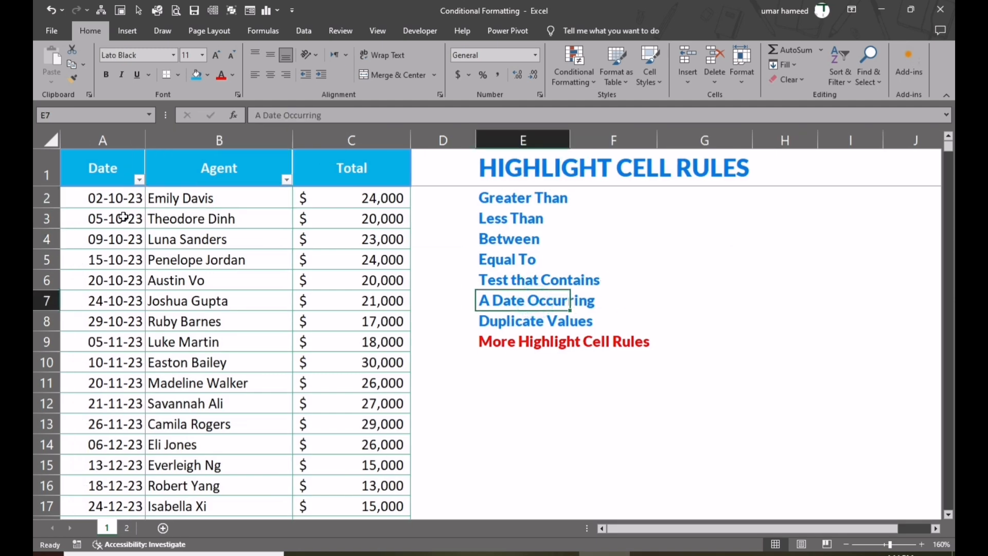
click(118, 201)
key(ctrl+shift+Down)
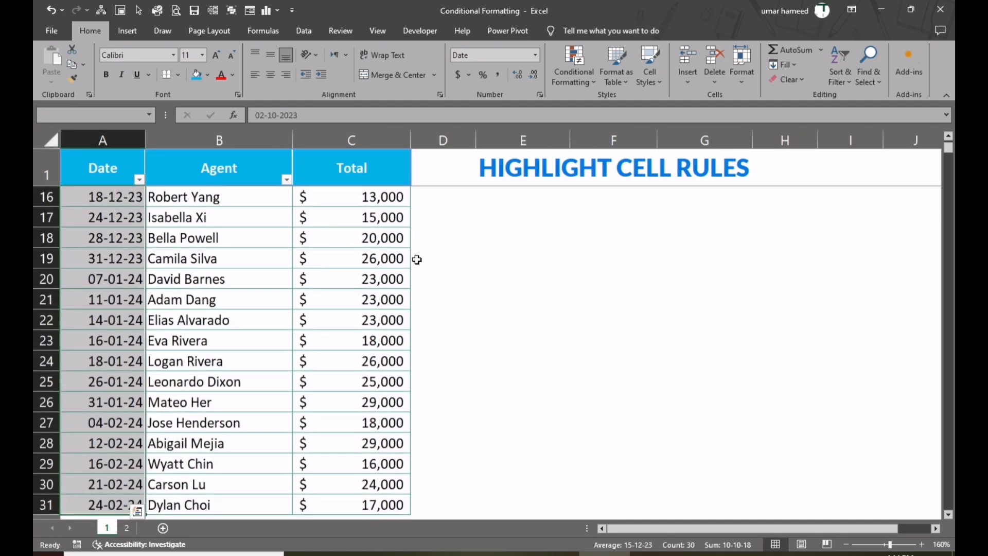
scroll(417, 260, up, 5)
click(576, 78)
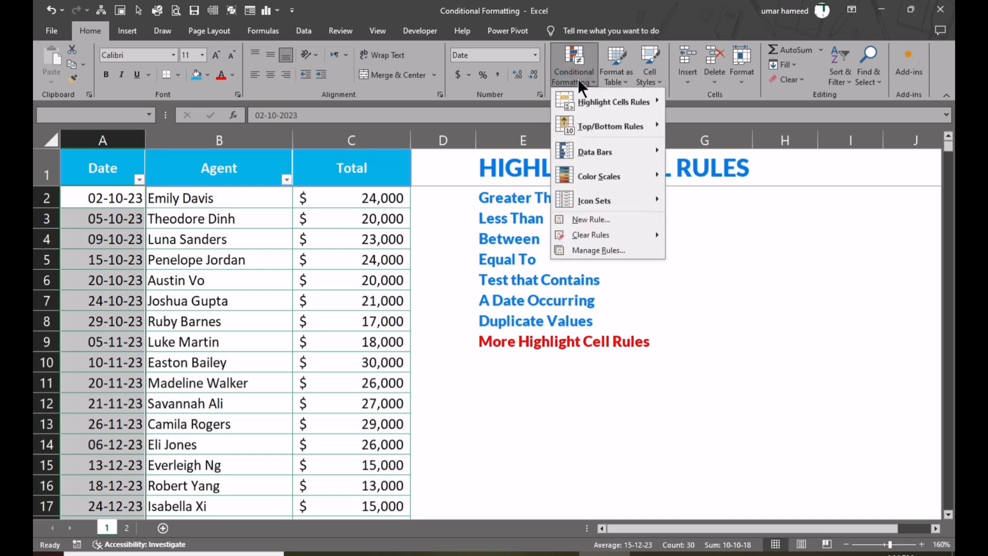
mouse_move(611, 101)
click(720, 224)
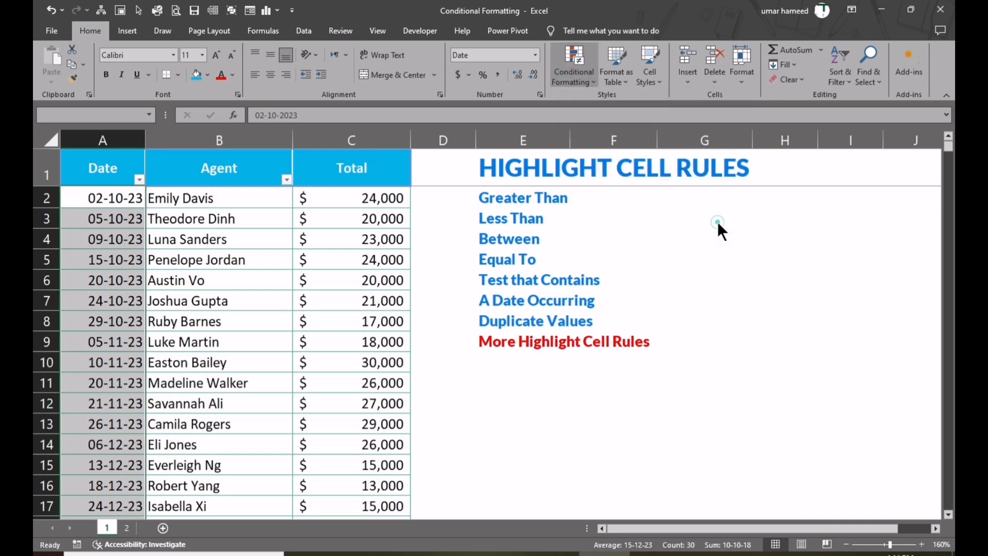
click(573, 193)
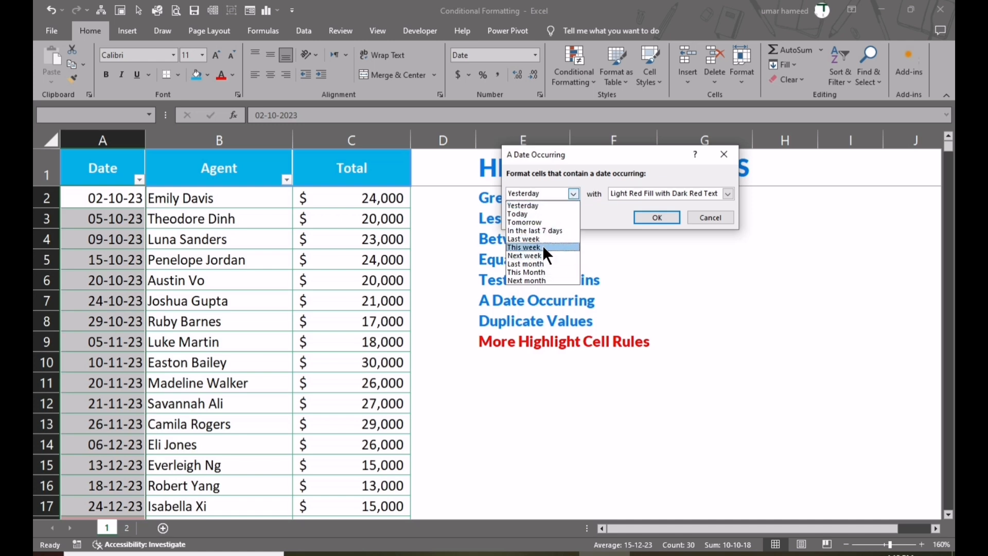
click(541, 271)
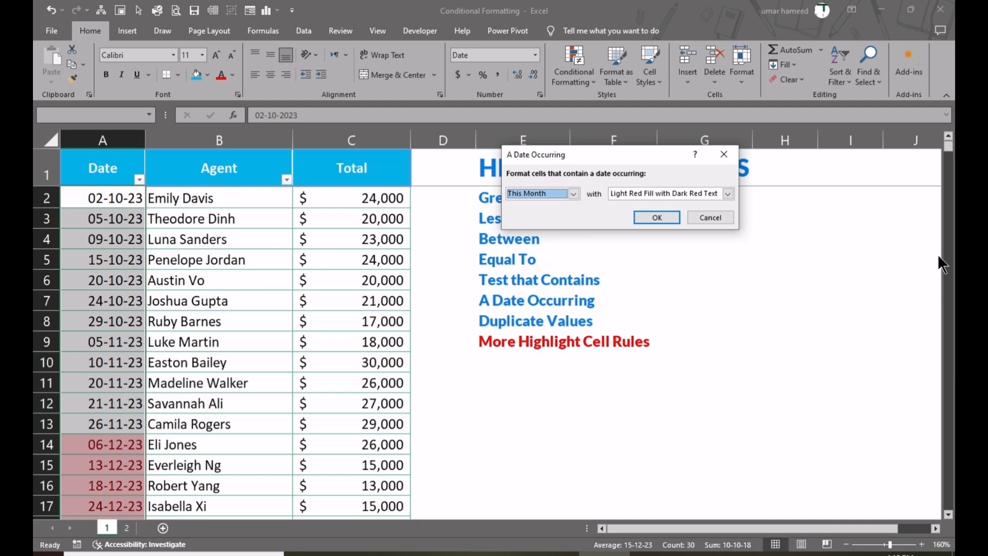
click(653, 222)
scroll(103, 401, down, 4)
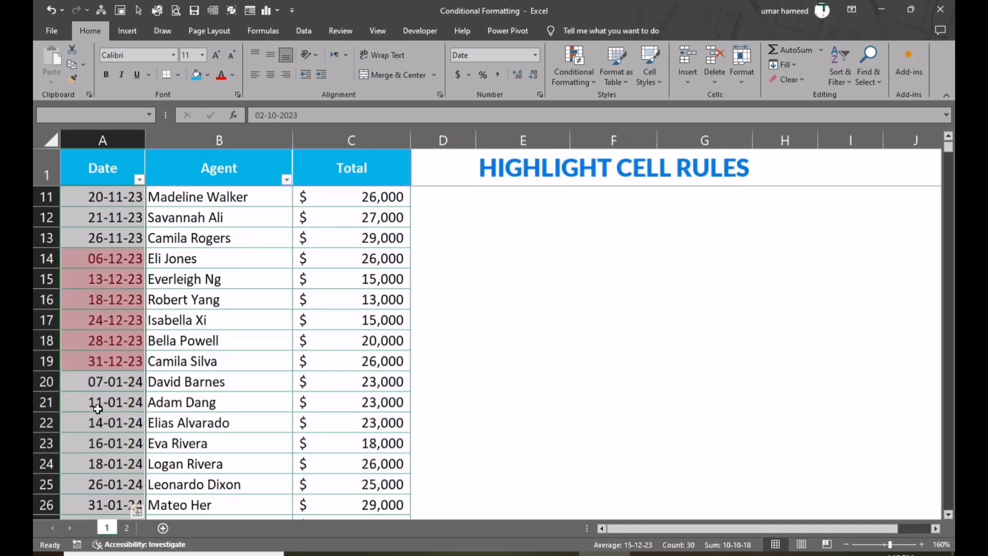
scroll(109, 395, up, 2)
scroll(110, 394, down, 1)
Set up another A Date Occurring rule for the Date values and preview it with Next month and Last month.
click(595, 83)
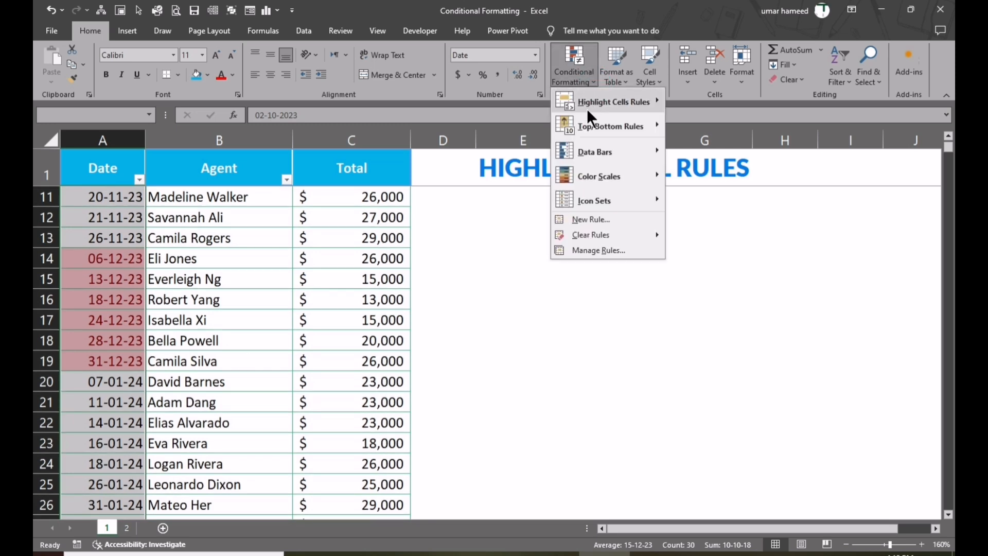
mouse_move(624, 102)
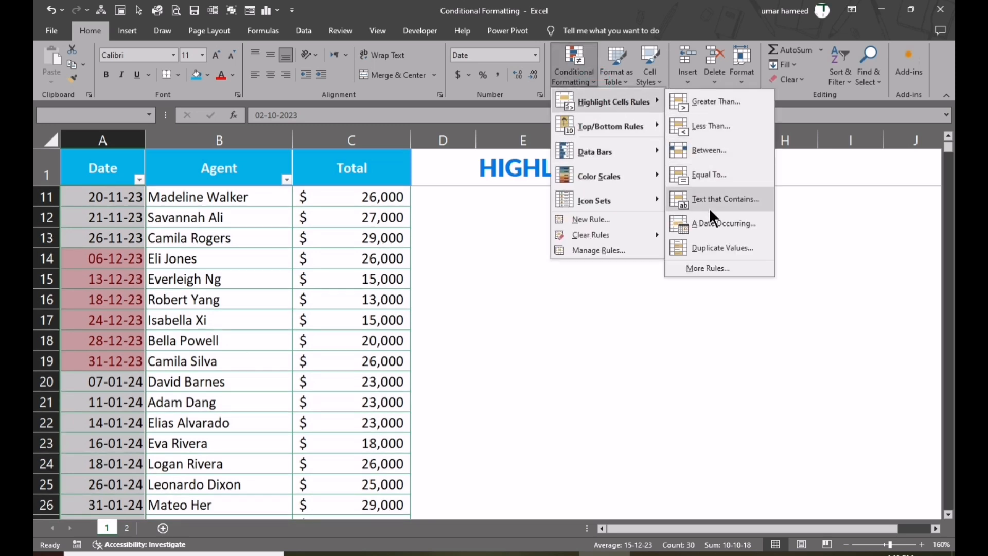
click(714, 222)
click(572, 194)
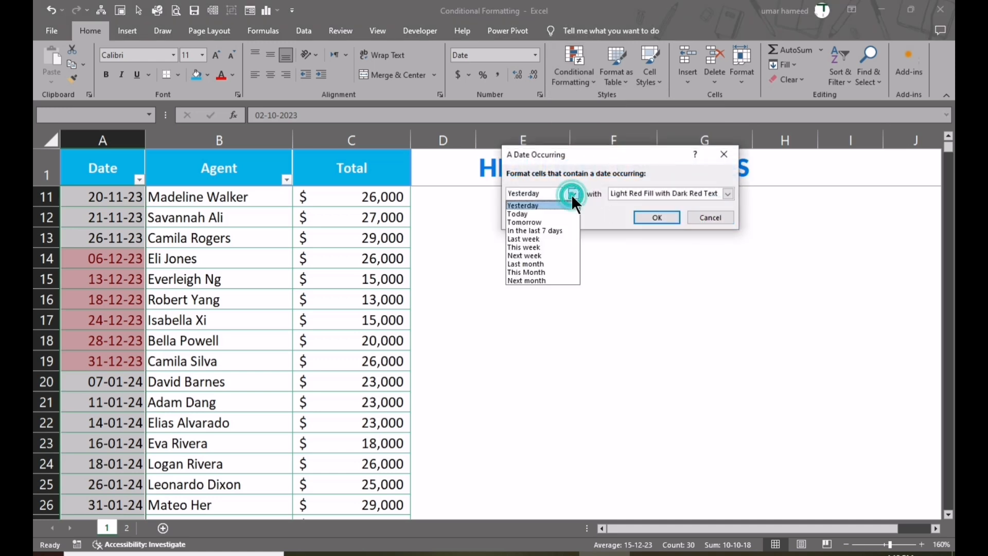
click(551, 280)
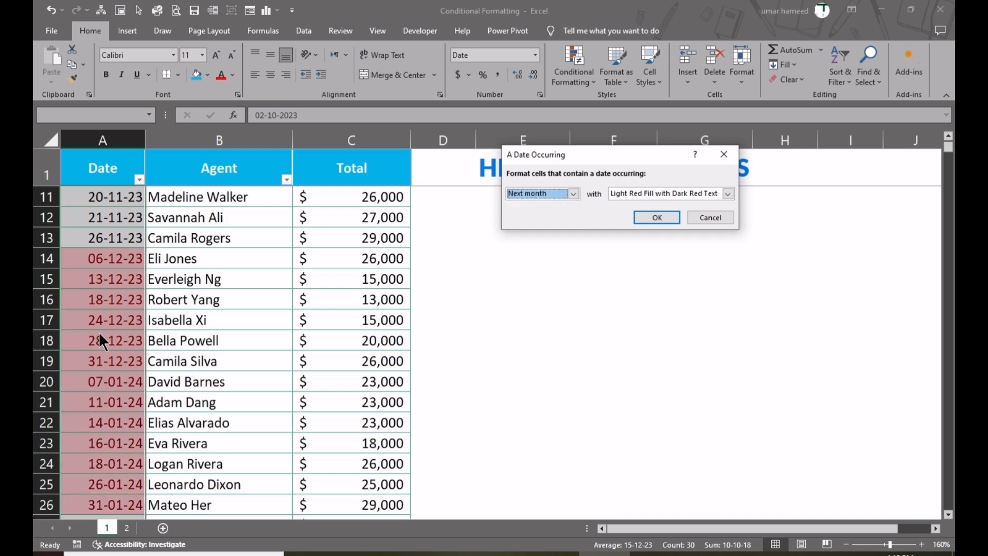
click(574, 193)
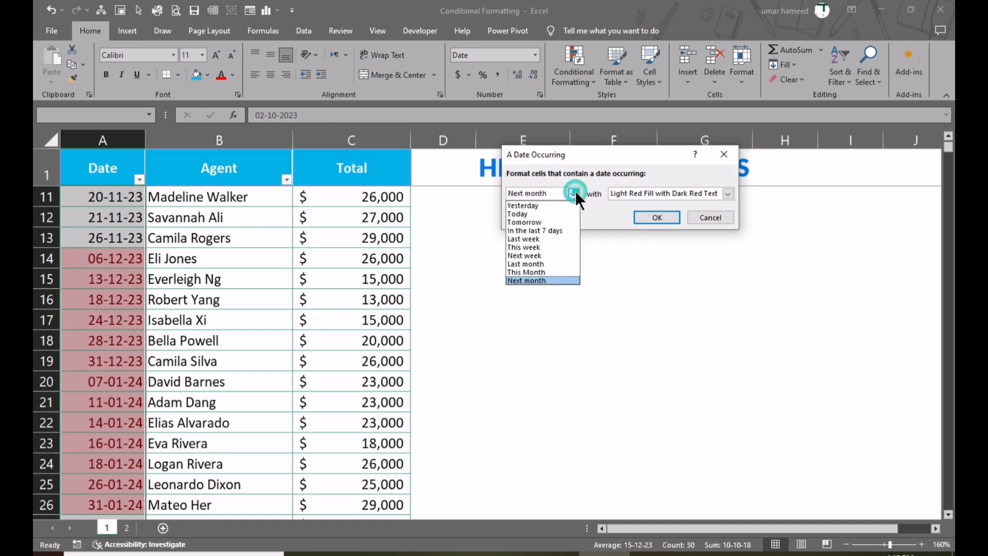
click(545, 264)
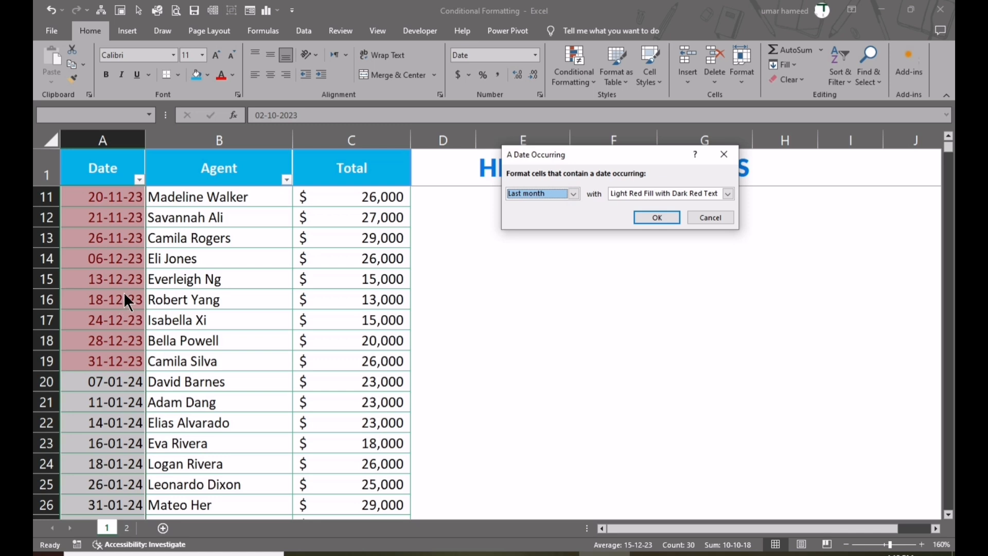
Preview the date rule on the Date column with the periods Today, In the last 7 days and Last week.
click(574, 194)
click(530, 214)
click(573, 194)
click(558, 230)
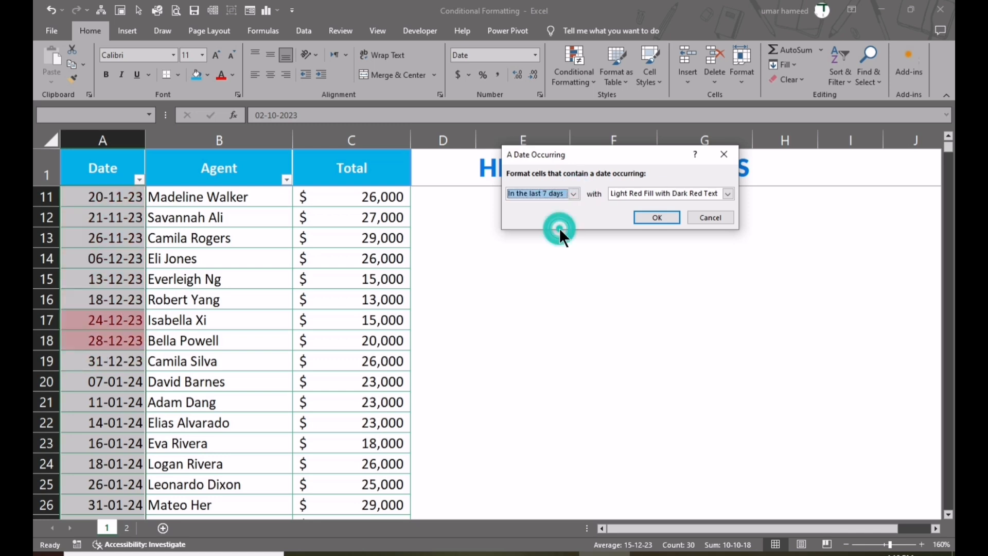
click(566, 194)
click(538, 240)
Preview the date rule with the periods This week, Next week, Last month and This Month.
click(574, 193)
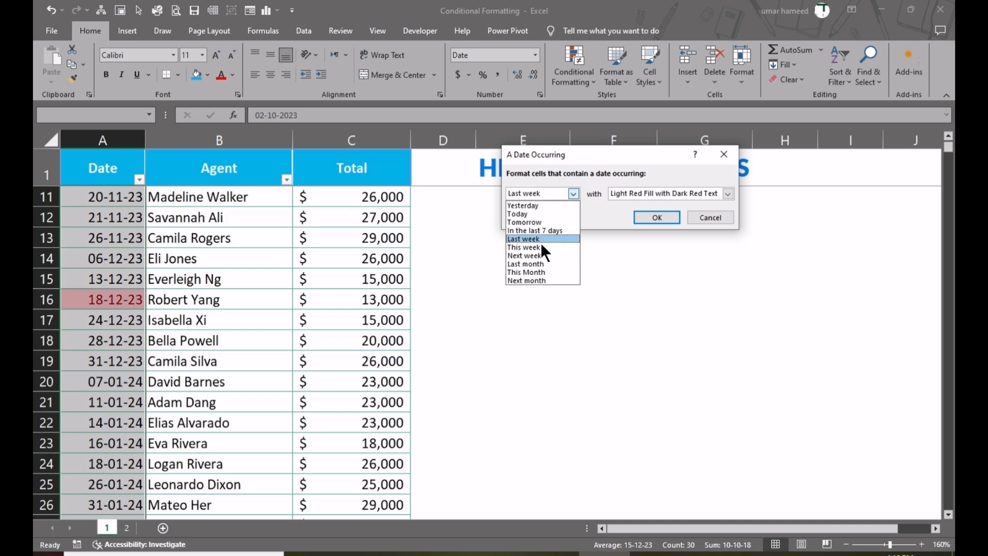
click(530, 247)
click(573, 194)
click(530, 255)
click(573, 194)
click(530, 264)
click(573, 194)
click(529, 272)
Set the date rule's period to Next month and apply it with Light Red Fill with Dark Red Text.
click(573, 194)
click(530, 280)
click(671, 216)
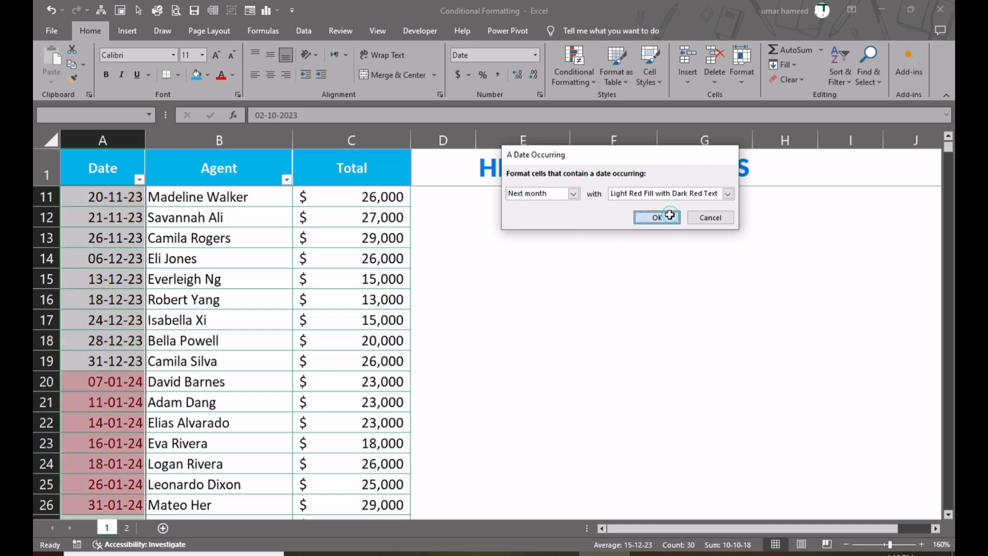
scroll(426, 216, up, 3)
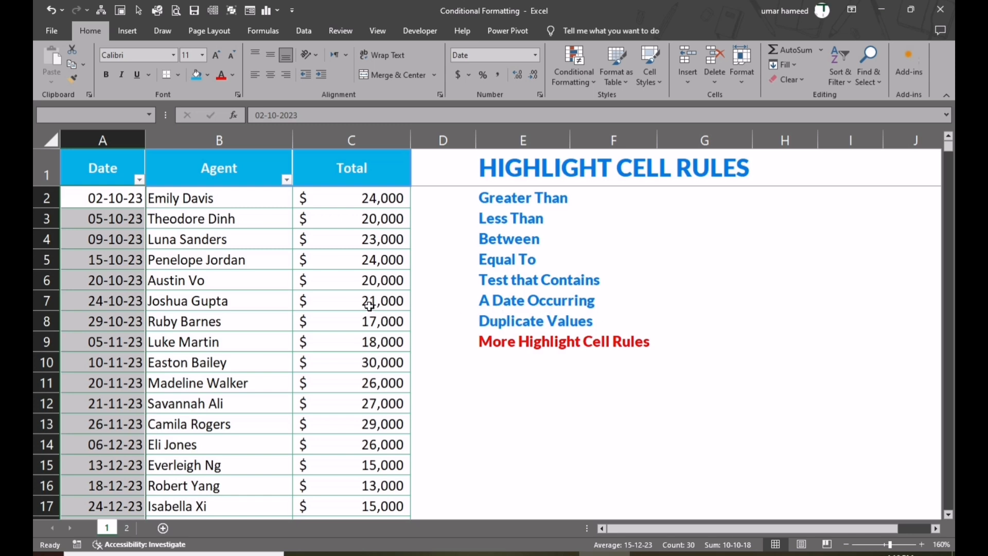
Preview a Duplicate Values rule on all the Total values, C2:C31, and cancel it.
drag(372, 198, 379, 486)
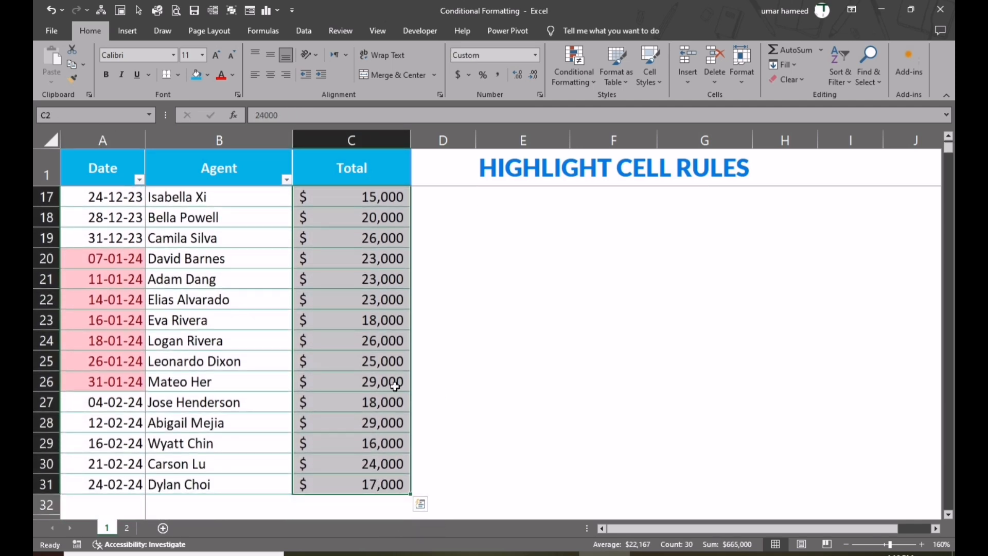
scroll(384, 403, up, 5)
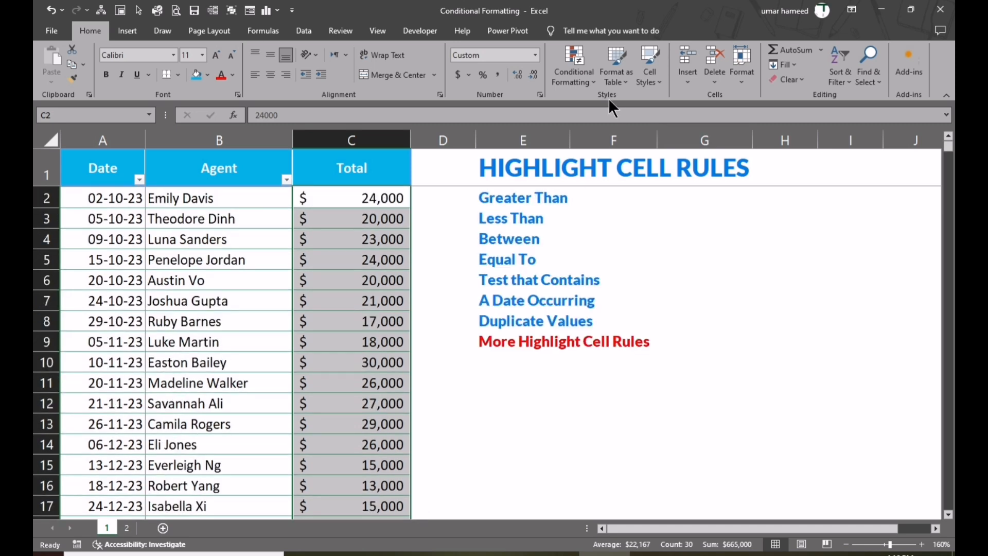
click(593, 82)
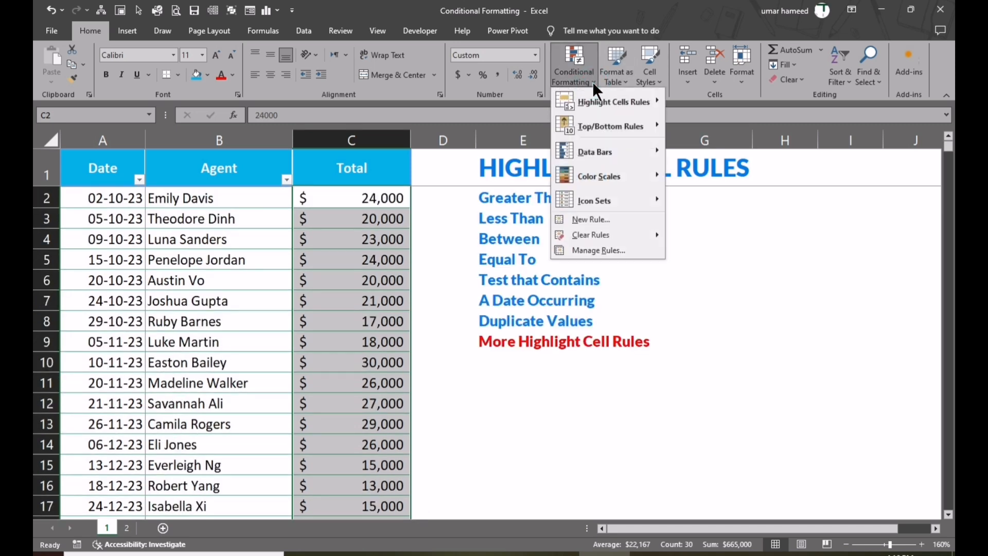
mouse_move(605, 97)
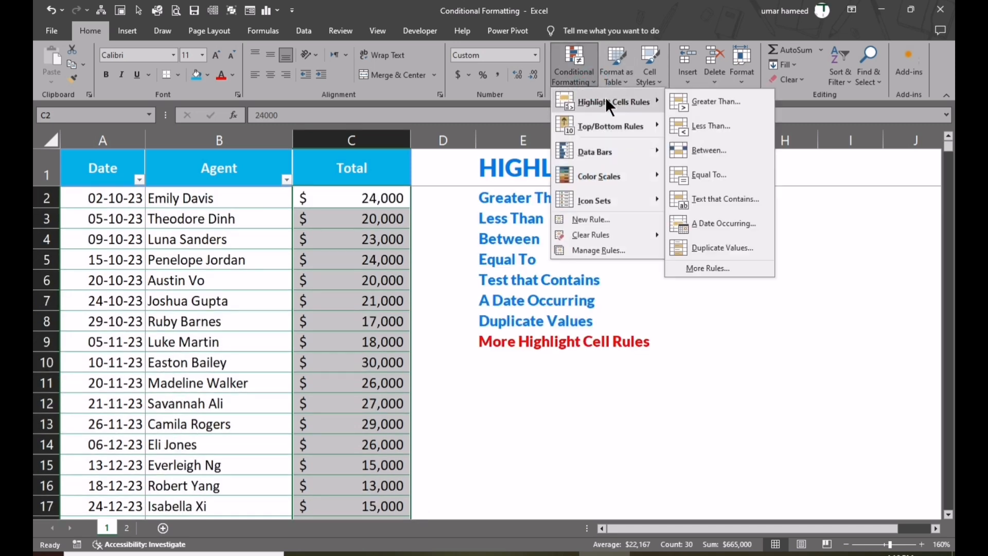
click(733, 249)
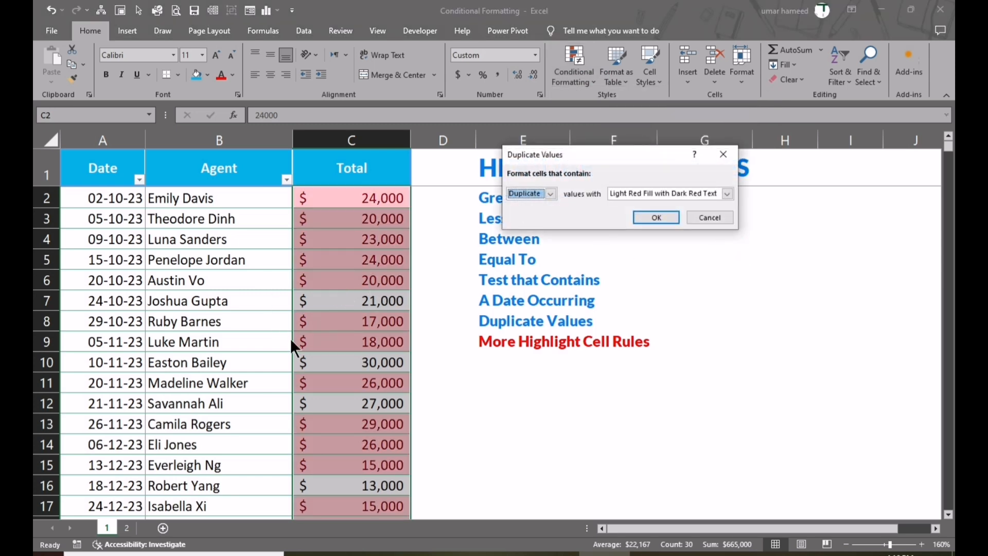
click(711, 212)
Apply a Duplicate Values rule with Light Red Fill with Dark Red Text to the Agent names in B2:B13.
drag(233, 198, 264, 420)
click(591, 81)
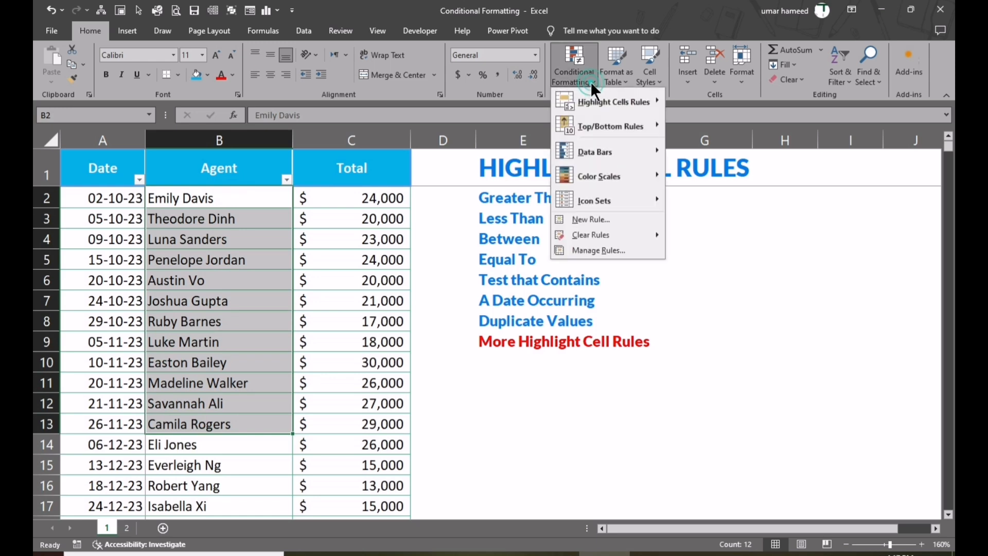
mouse_move(600, 100)
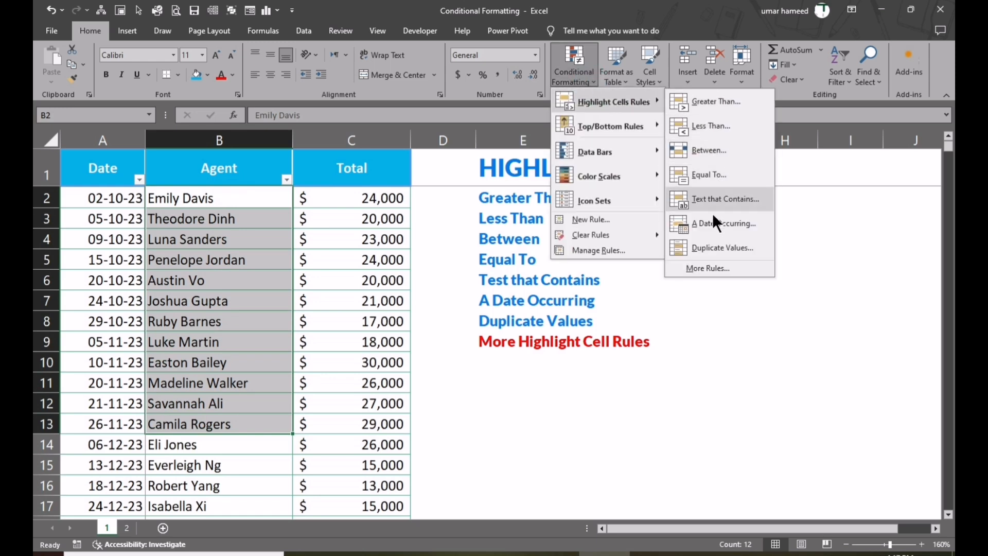
click(710, 246)
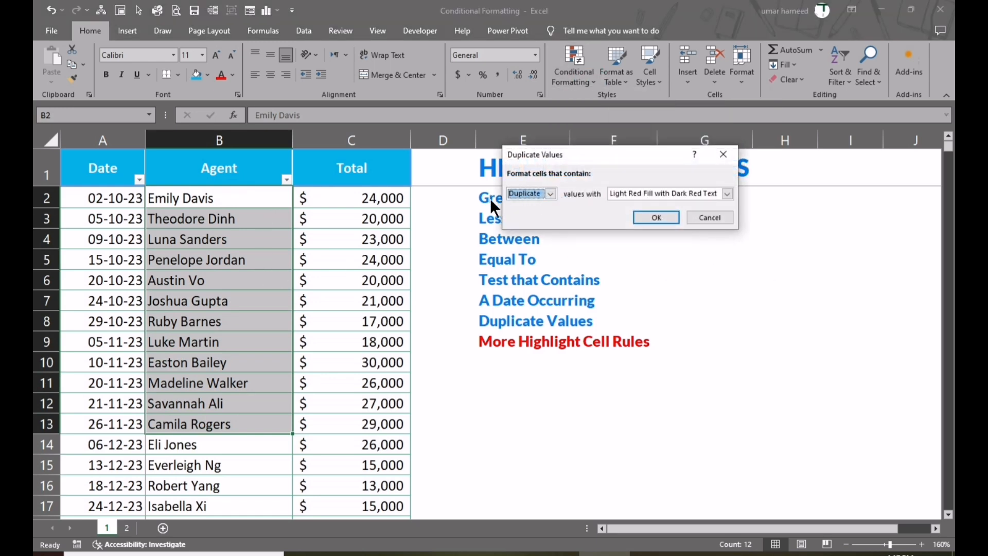
click(659, 217)
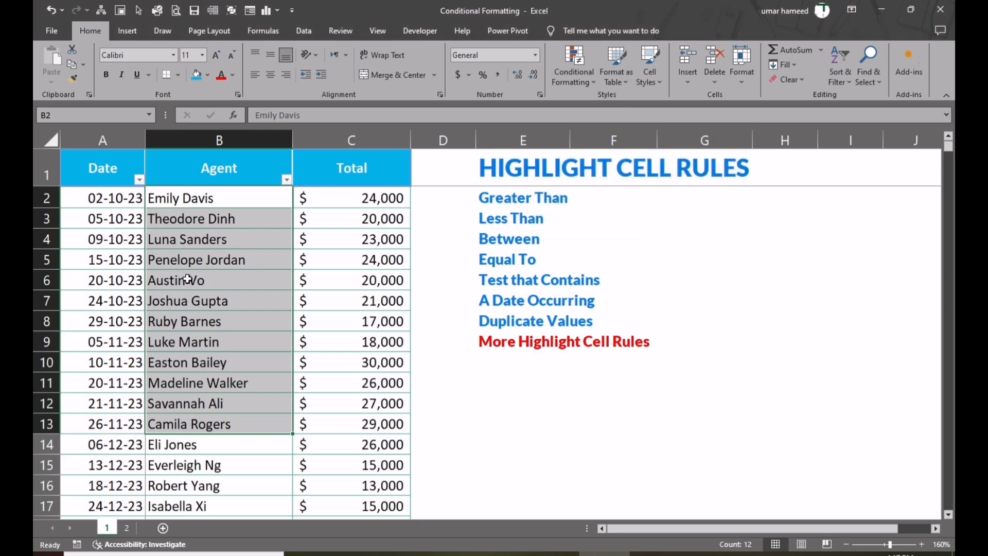
Replace the agent name in B10 with the same name as in B6 to create a duplicate, and reselect B10.
click(193, 361)
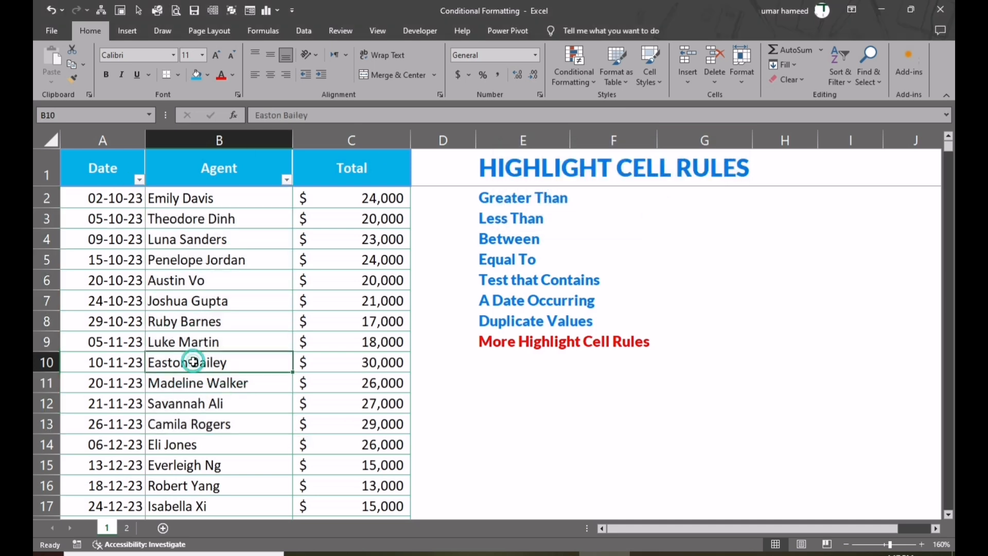
text(Austin Vo)
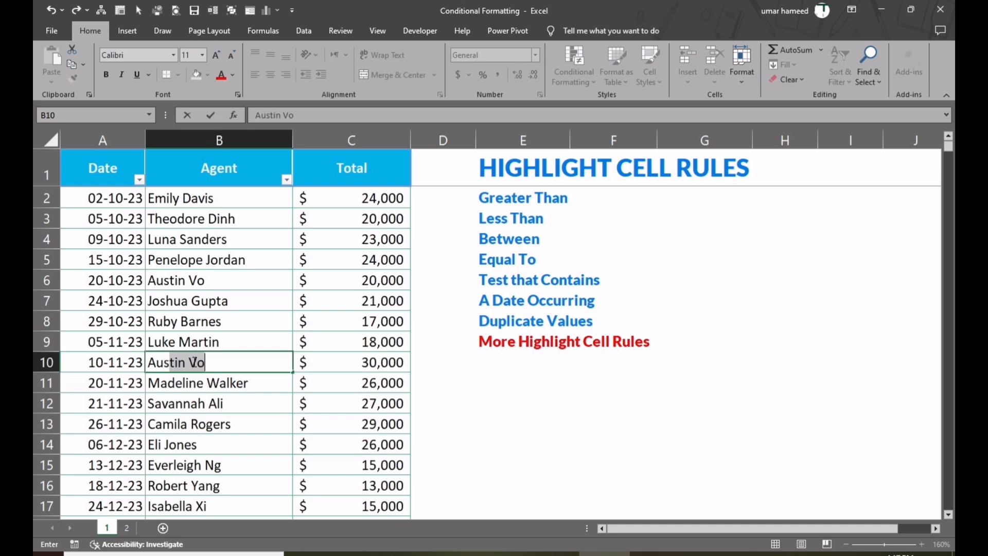
key(Tab)
click(193, 362)
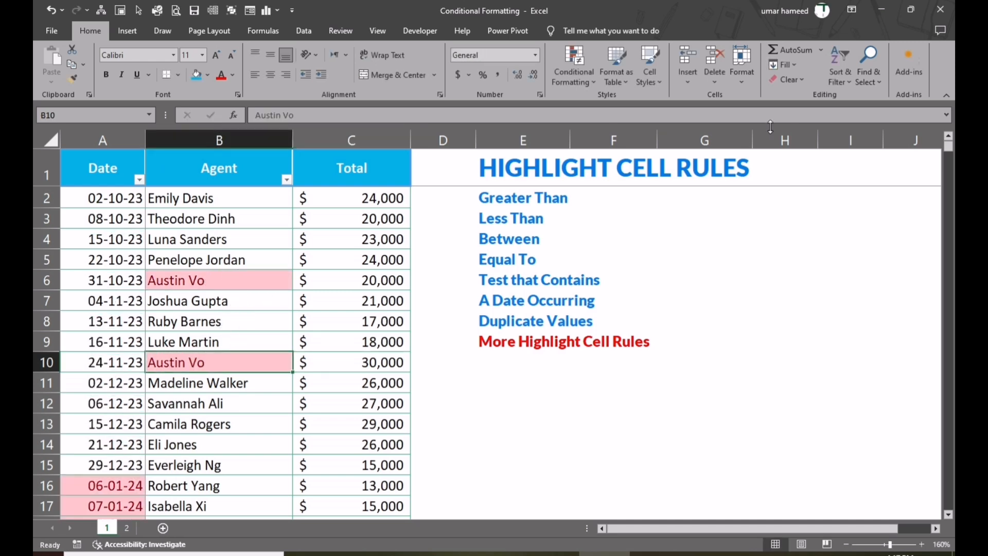
Clear the conditional formatting rules from the entire sheet.
click(594, 85)
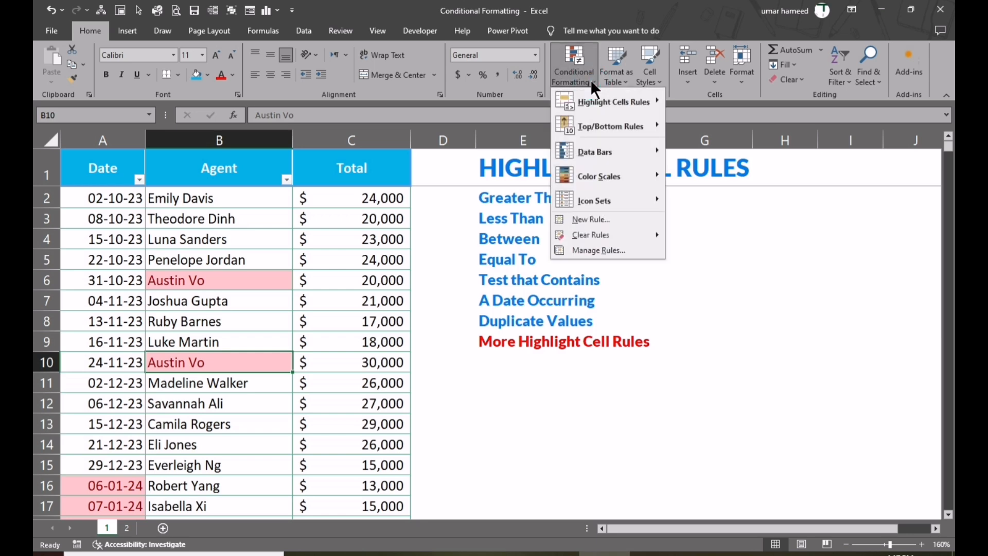
mouse_move(594, 99)
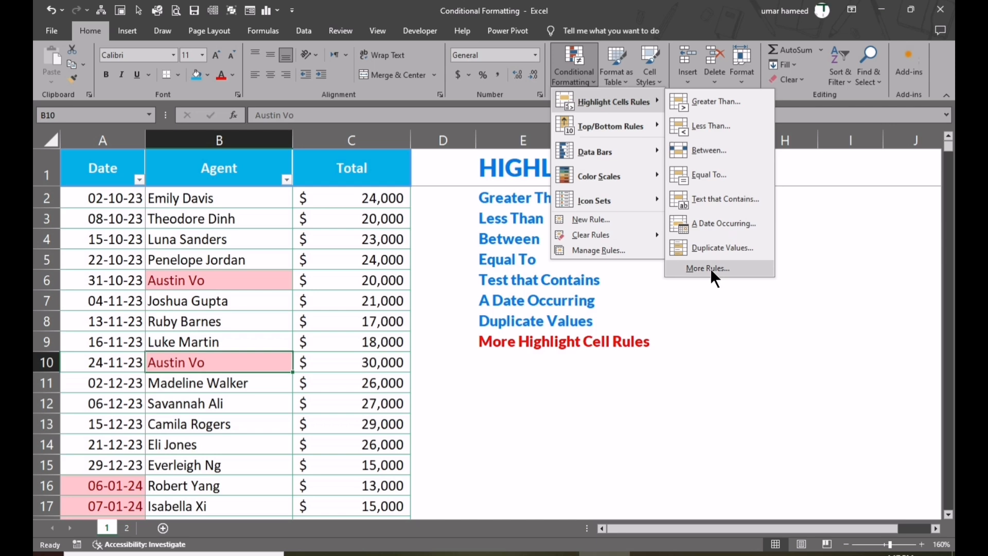
mouse_move(614, 236)
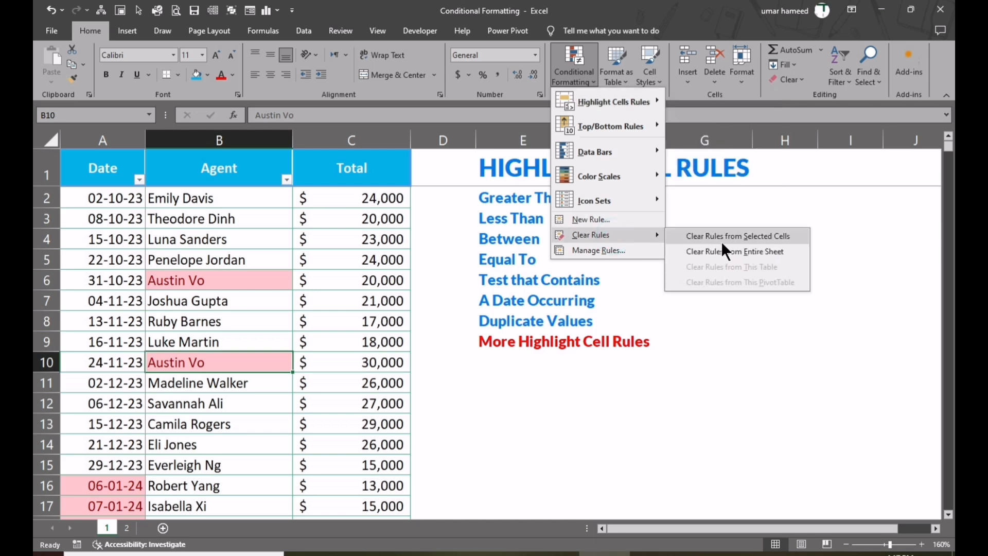
click(729, 252)
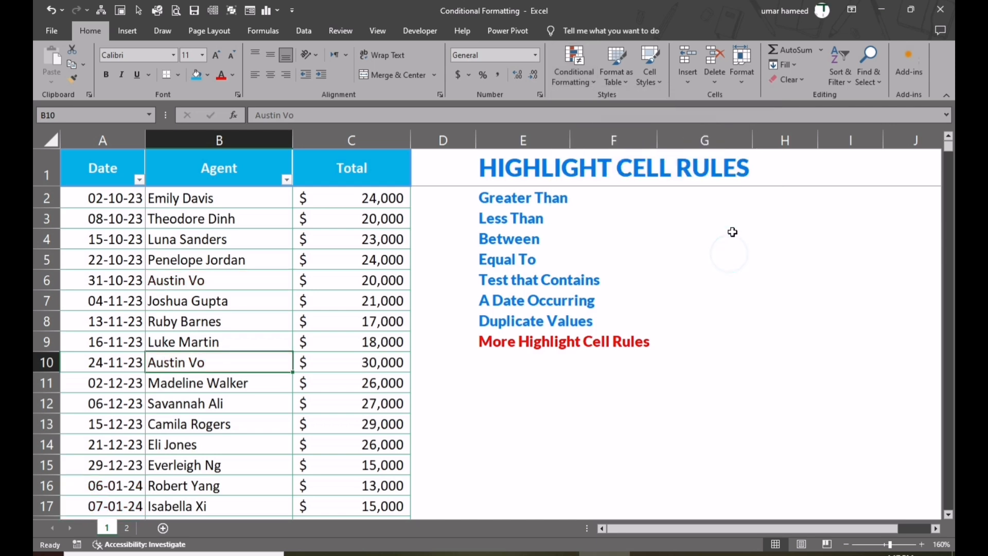
Start a new conditional formatting rule for B10 through More Rules and reposition its dialog beside the sales table.
click(587, 82)
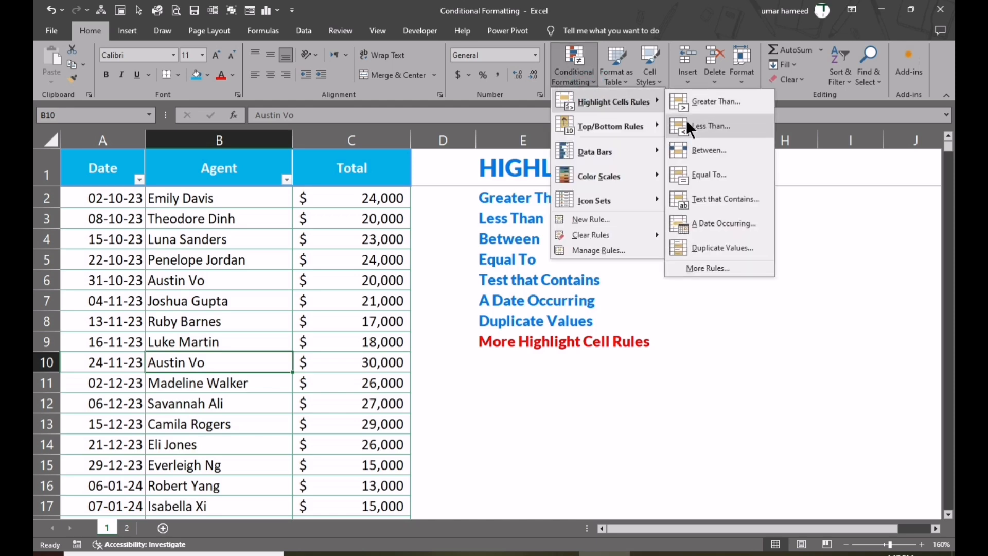
click(708, 260)
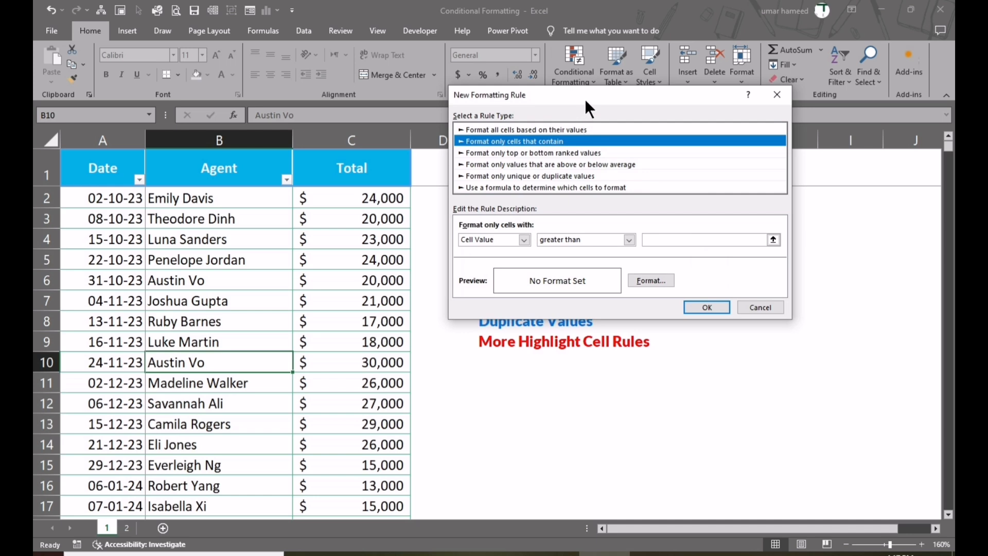
drag(582, 95, 555, 151)
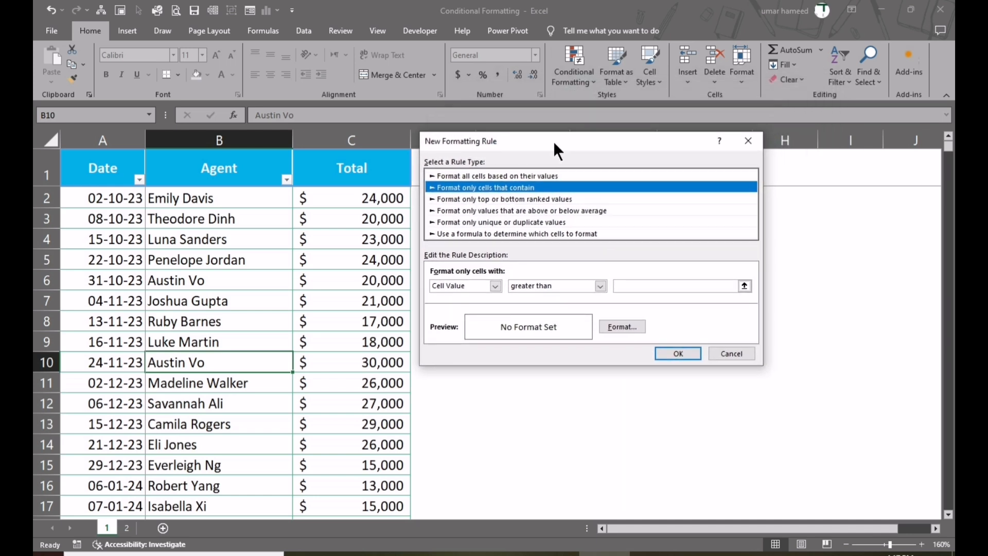
Try the Cell Value operators not between, not equal to, greater than or equal to, and less than or equal to.
click(601, 286)
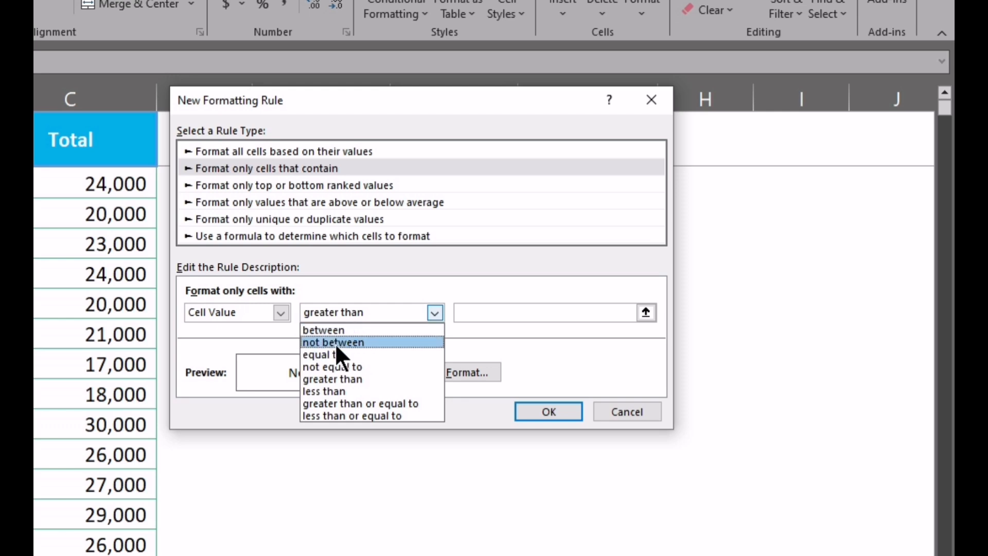
click(335, 343)
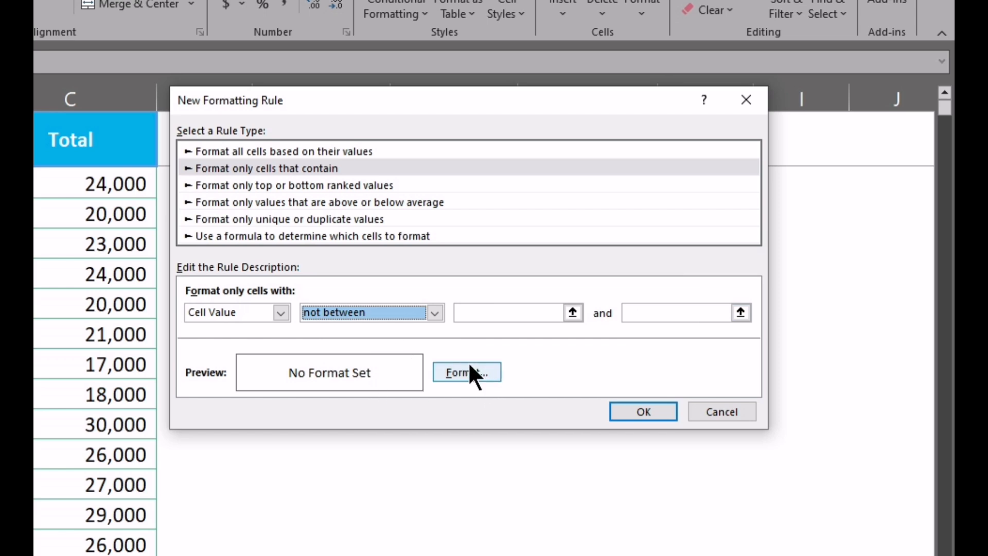
click(435, 312)
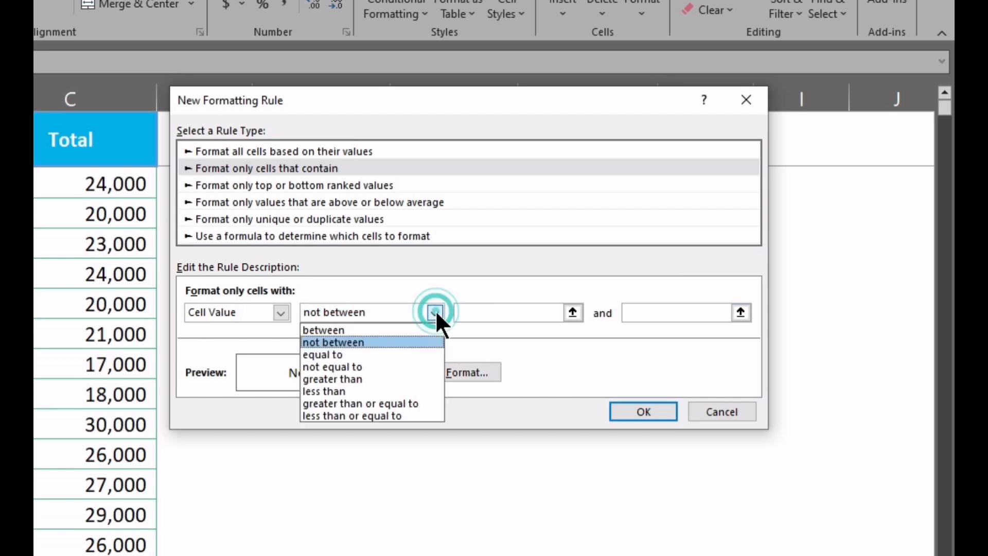
click(386, 366)
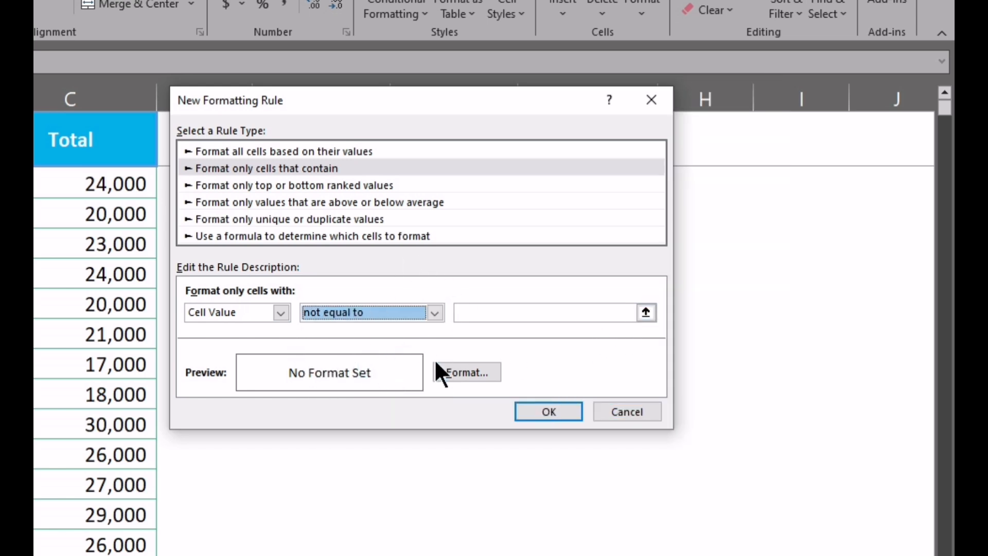
click(435, 312)
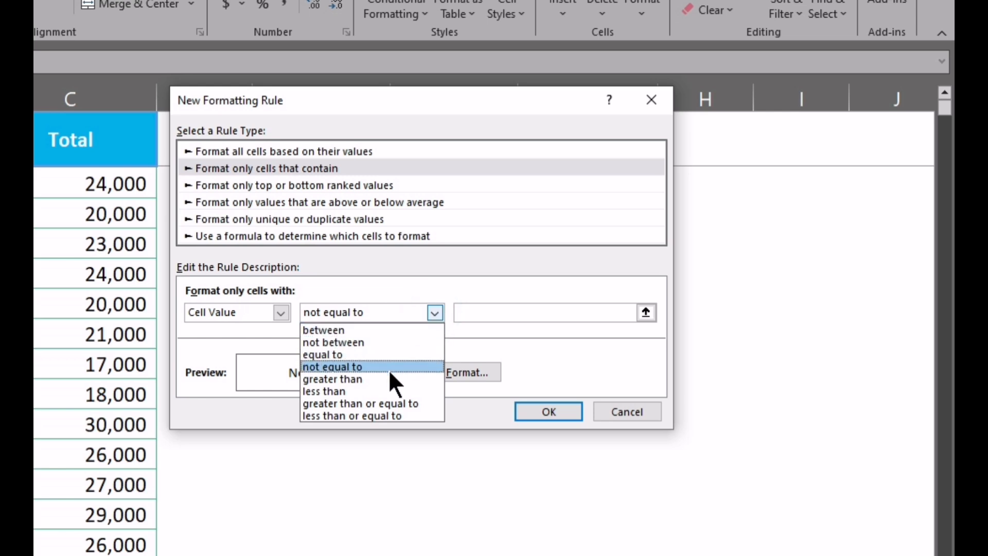
click(379, 409)
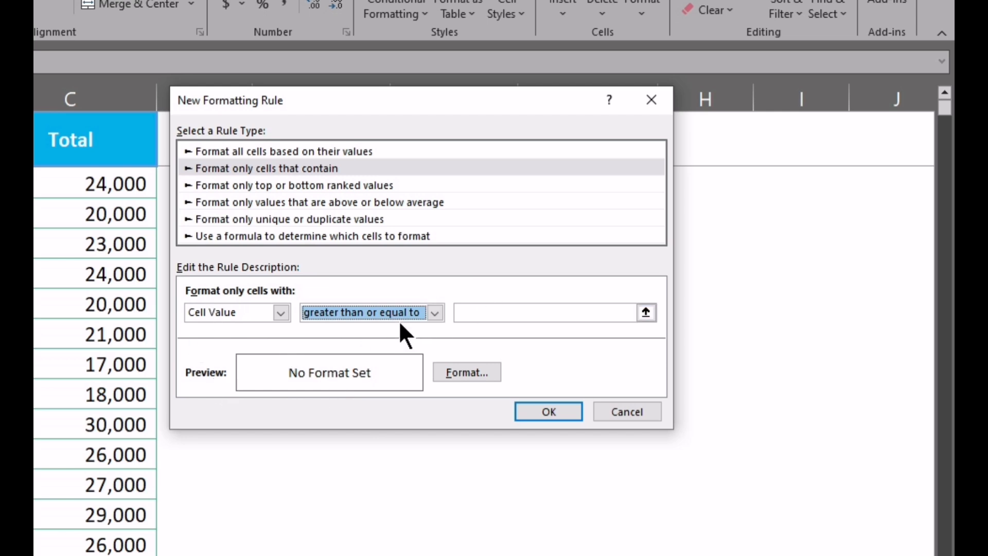
click(435, 313)
click(367, 417)
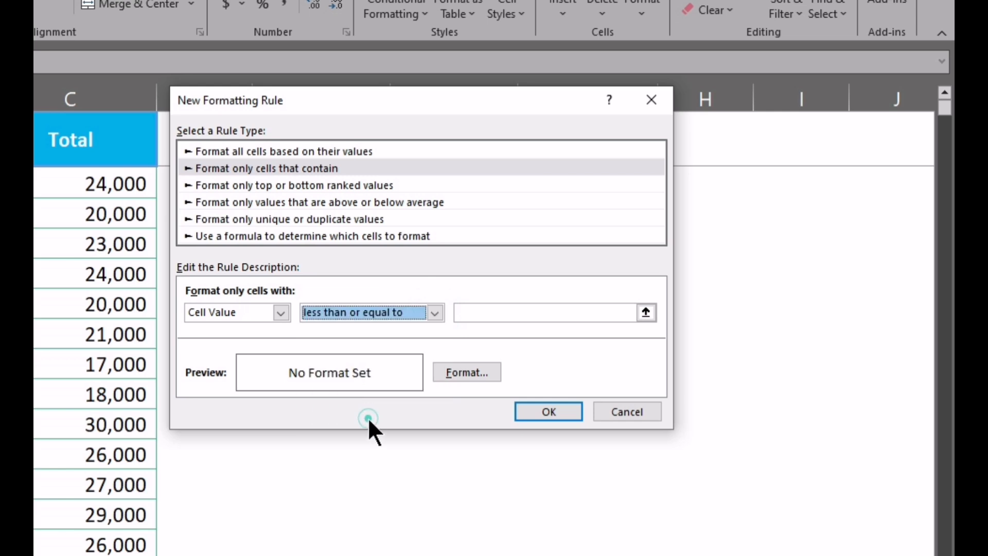
Switch the rule condition to Specific Text and review its matching options, keeping containing.
click(285, 314)
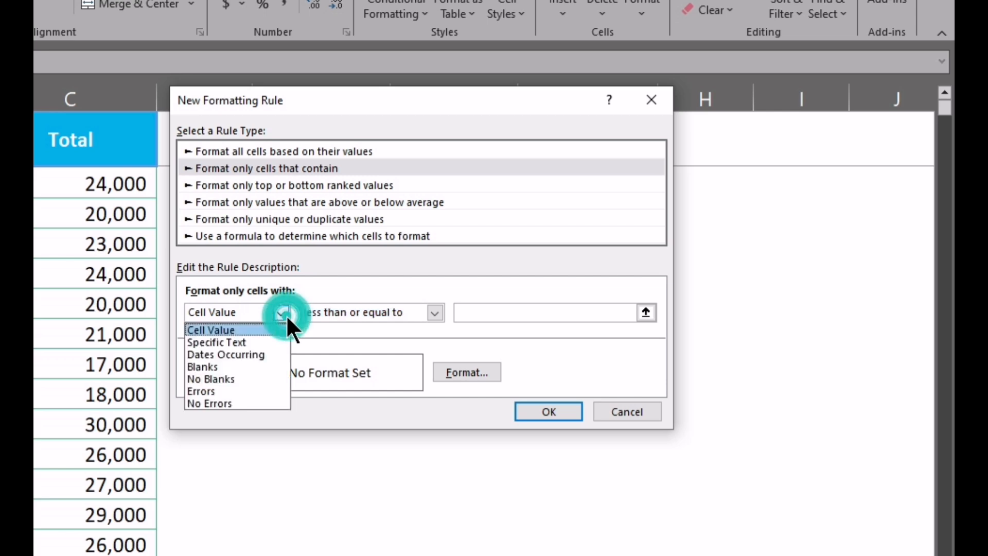
click(238, 342)
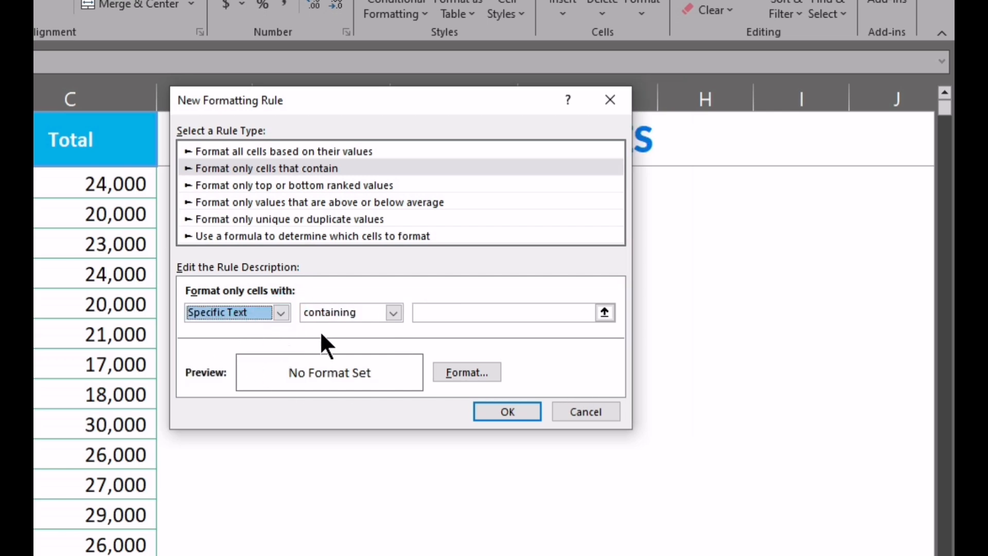
click(394, 313)
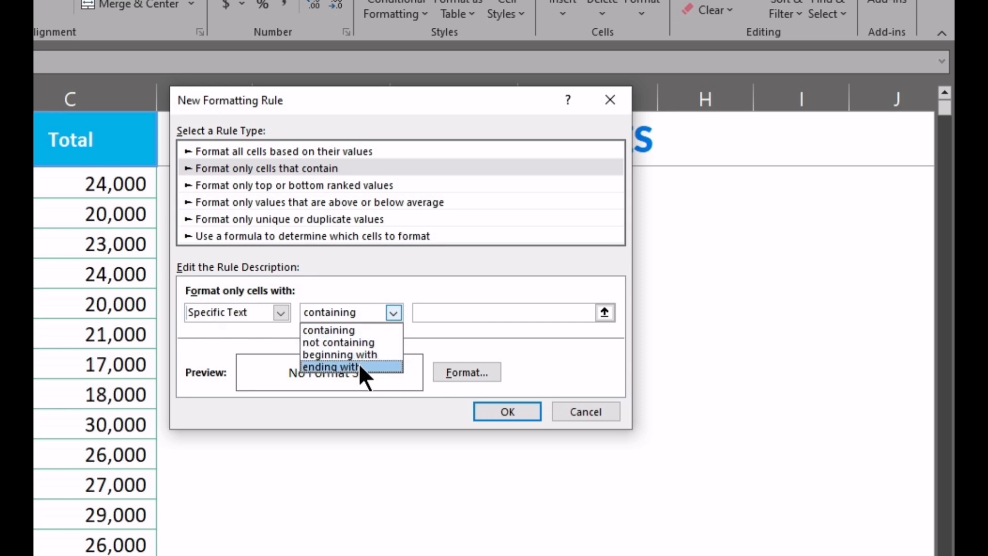
click(442, 335)
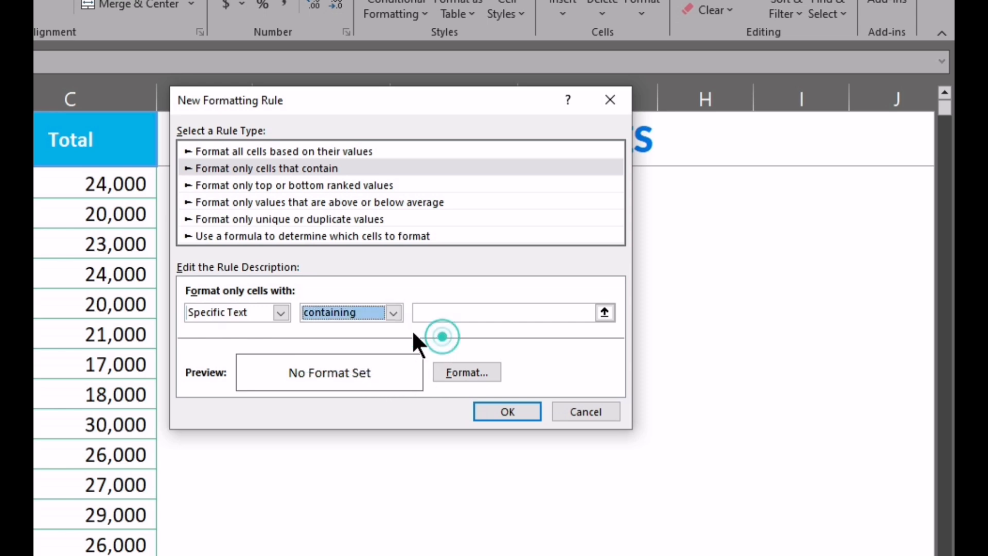
Switch the rule condition to Dates Occurring and review its date periods, keeping Yesterday.
click(281, 312)
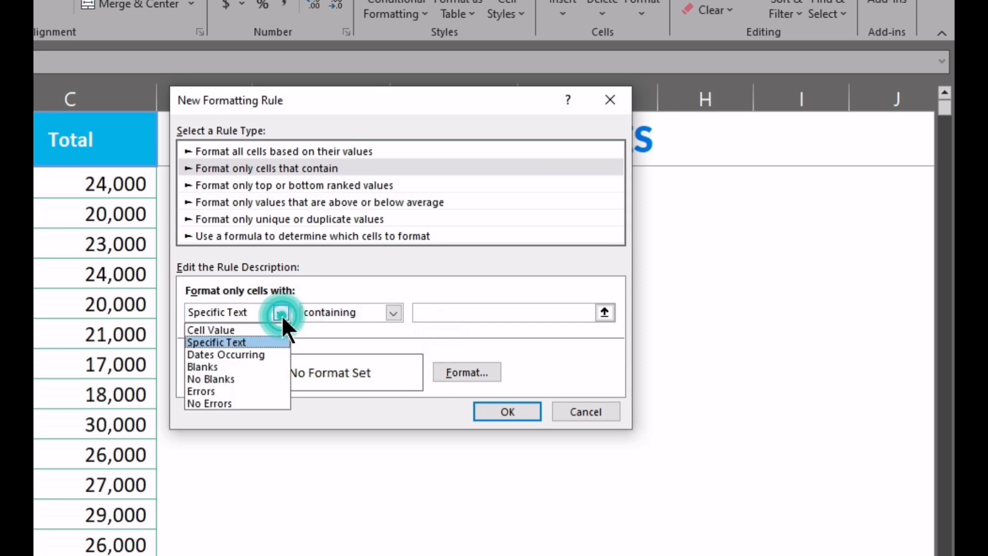
click(267, 349)
click(399, 313)
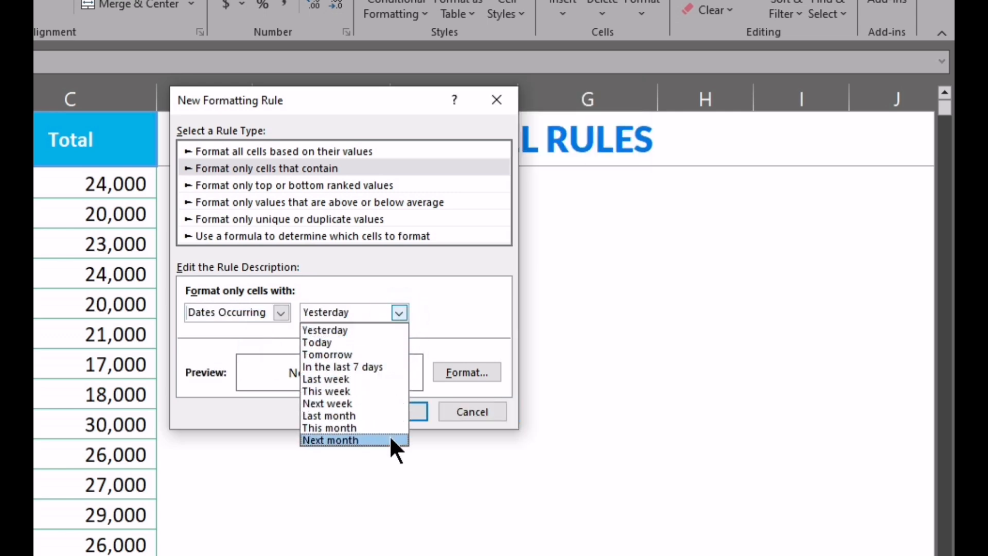
click(282, 313)
Set the rule condition to Blanks and review the remaining condition types for blanks and errors.
click(282, 312)
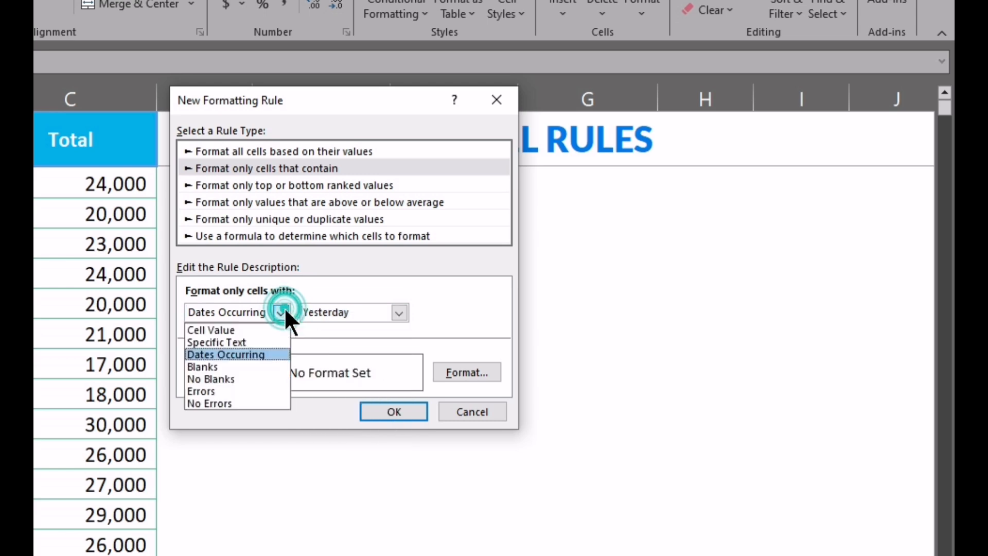
click(242, 367)
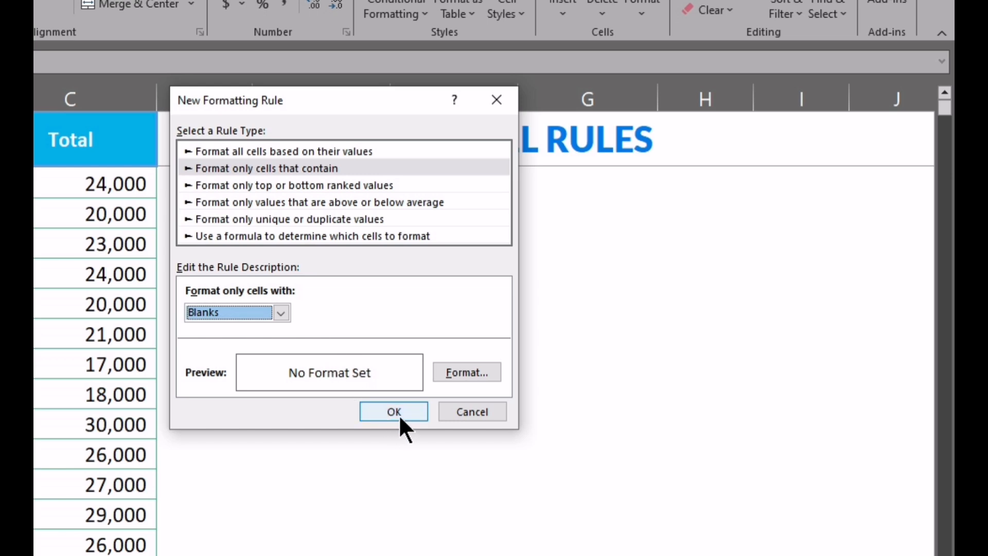
click(281, 312)
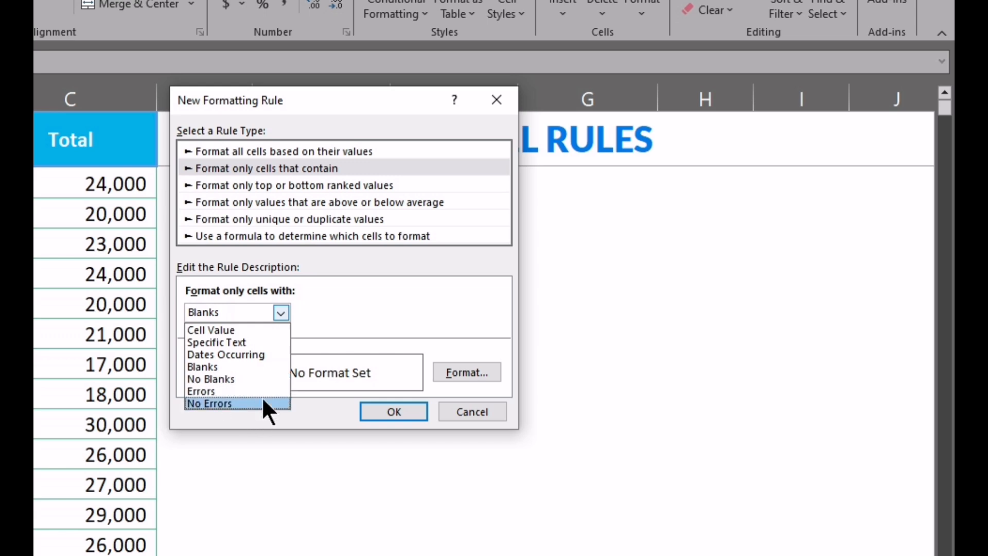
click(280, 312)
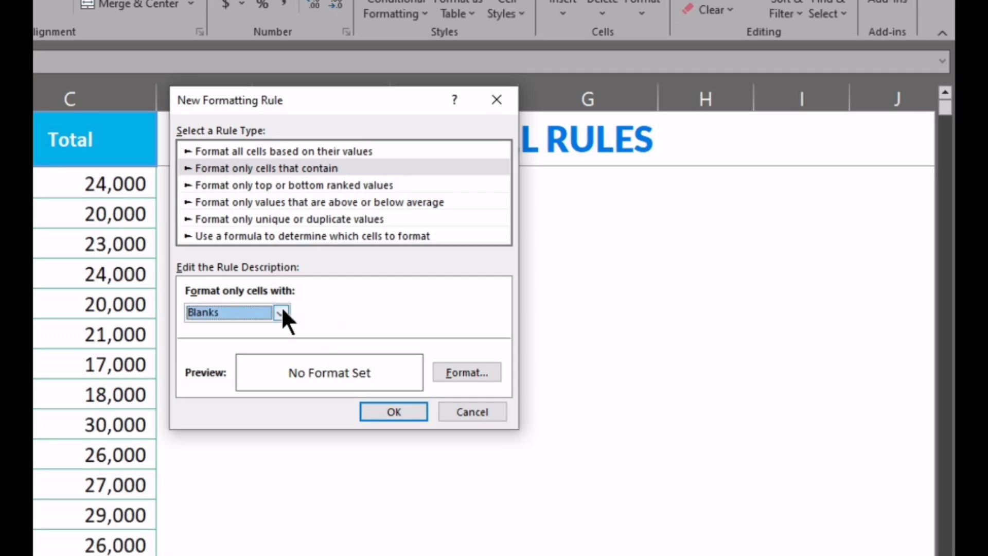